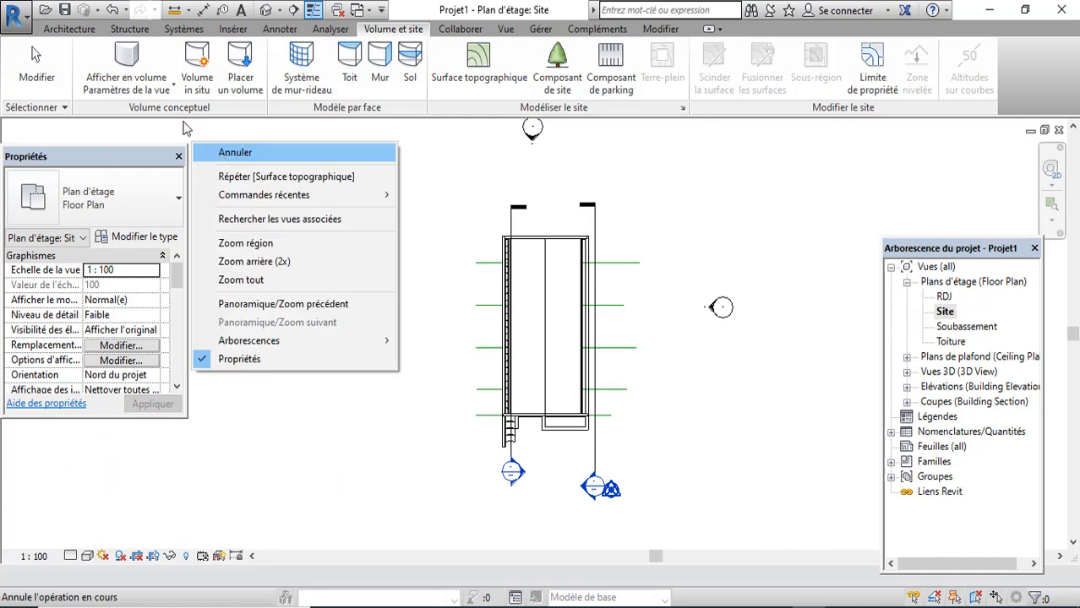
- Start a topographic surface in the Site plan and display the work plane grid
{"action": "left_click", "coordinate": [91, 32]}
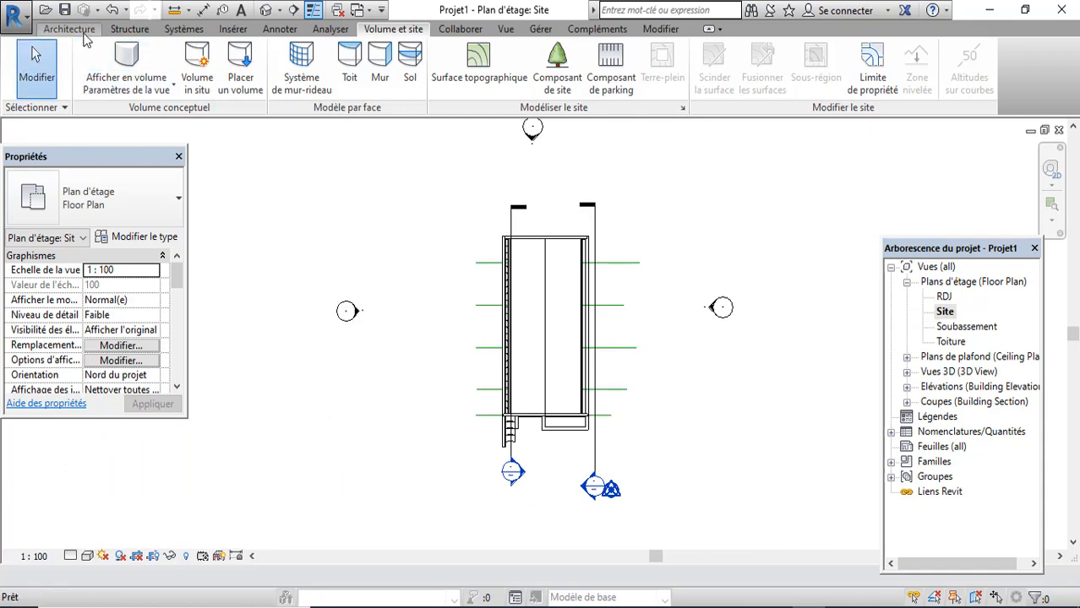
{"action": "left_click", "coordinate": [392, 30]}
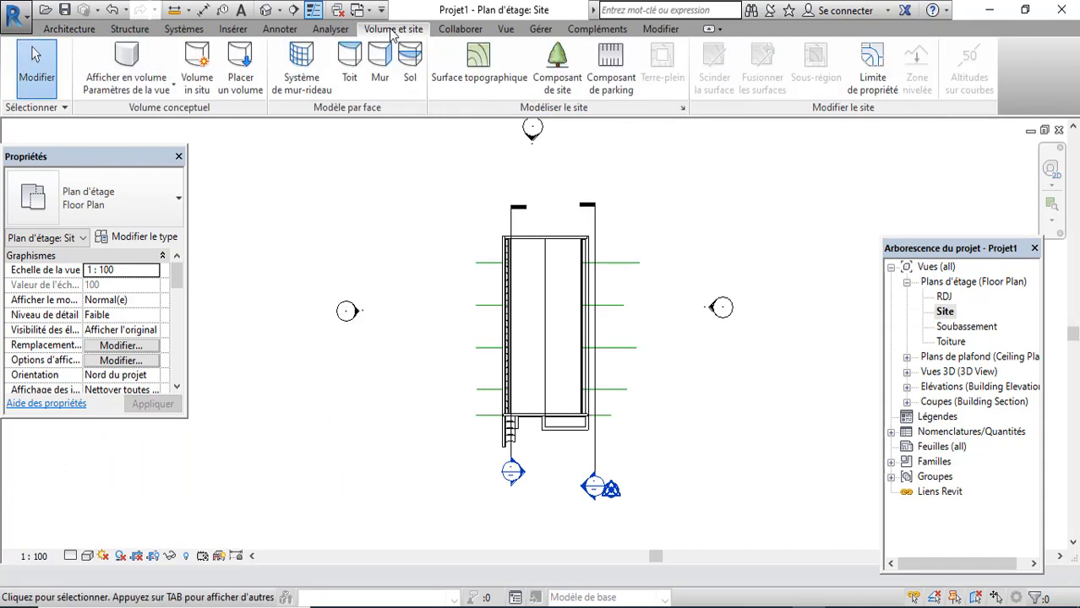
{"action": "left_click", "coordinate": [466, 78]}
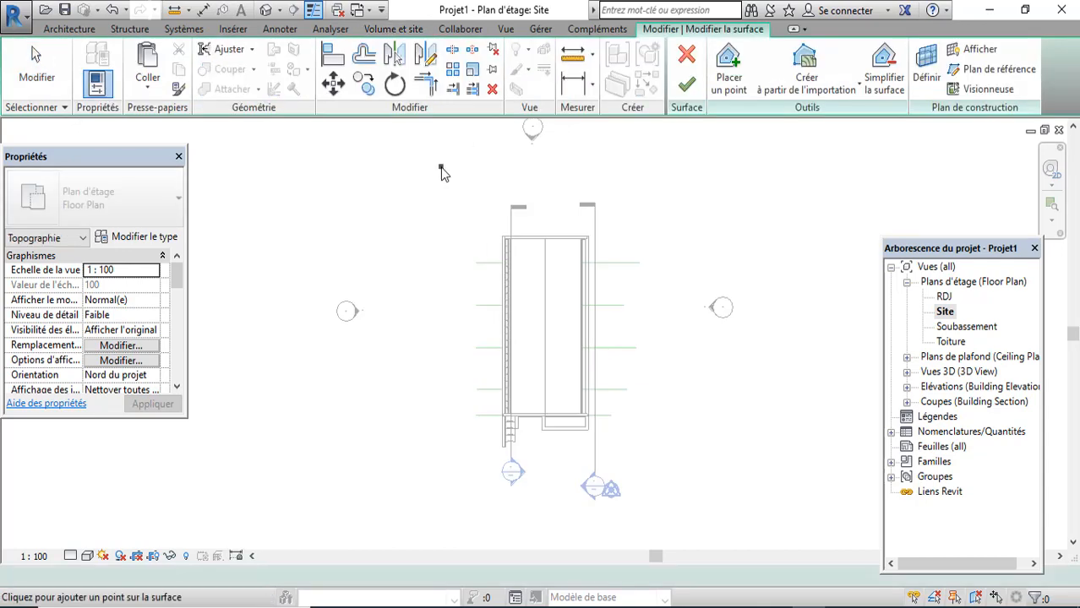
{"action": "left_click", "coordinate": [973, 51]}
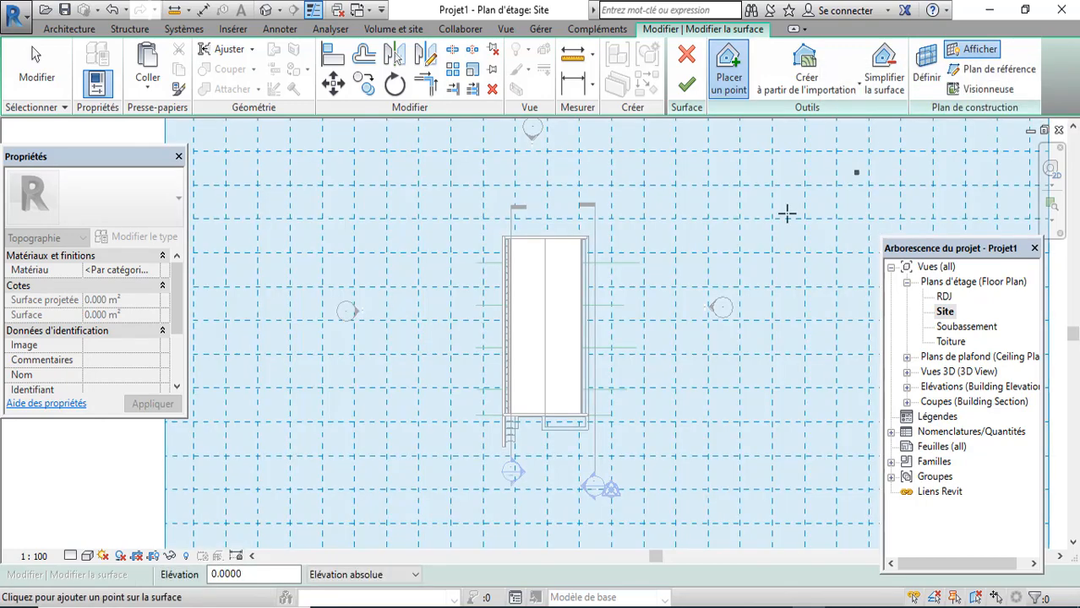
- Place four surface points at elevation 0 on grid intersections, forming a rectangle of about 440 m² around the building
{"action": "scroll", "coordinate": [418, 187], "scroll_direction": "down", "scroll_amount": 2}
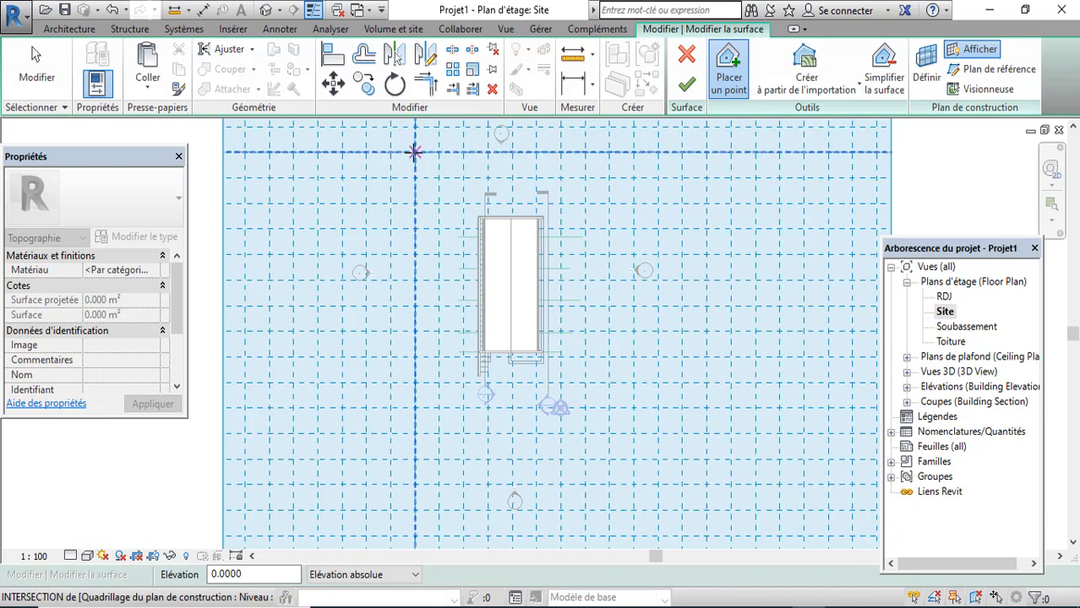
{"action": "left_click", "coordinate": [414, 153]}
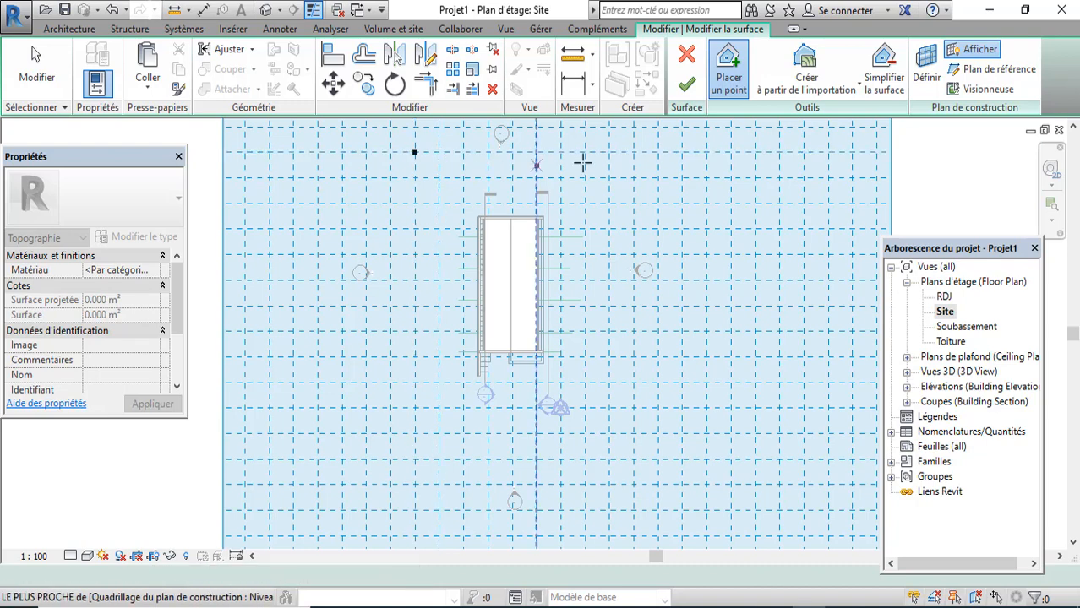
{"action": "left_click", "coordinate": [657, 153]}
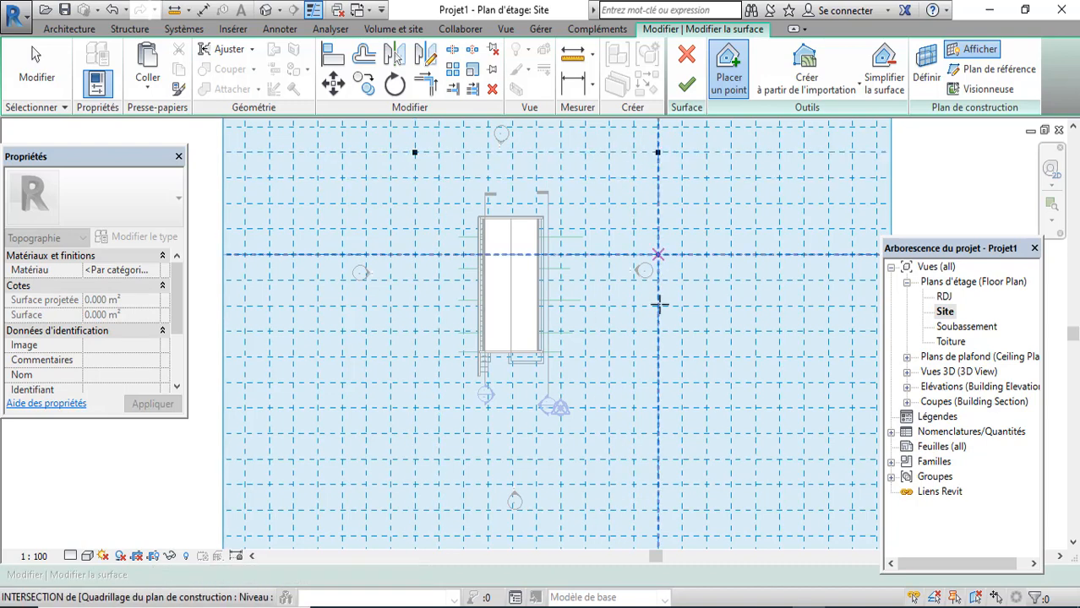
{"action": "left_click", "coordinate": [657, 435]}
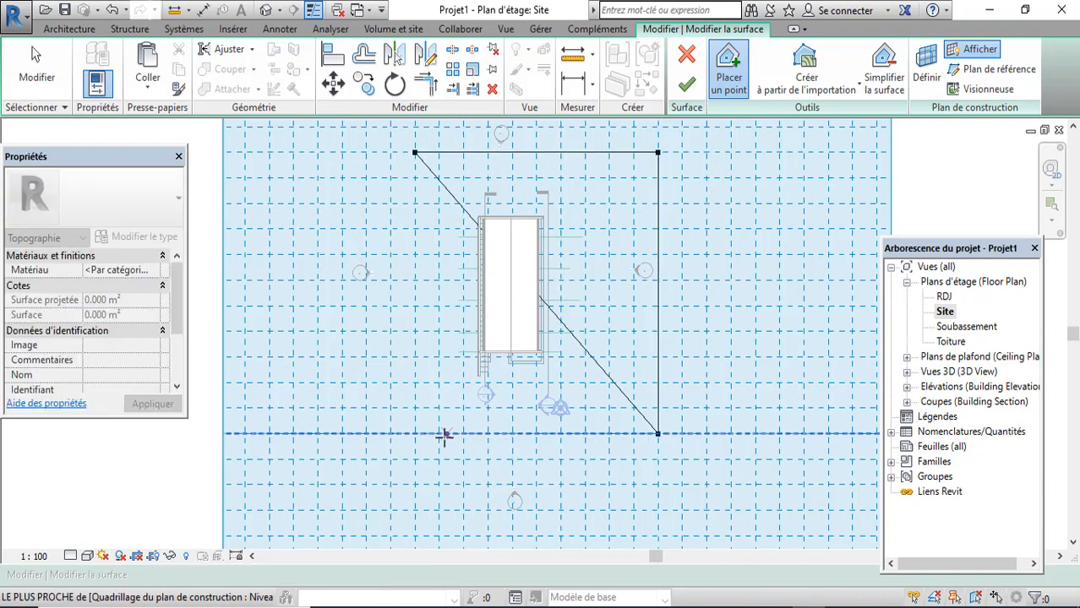
{"action": "left_click", "coordinate": [414, 434]}
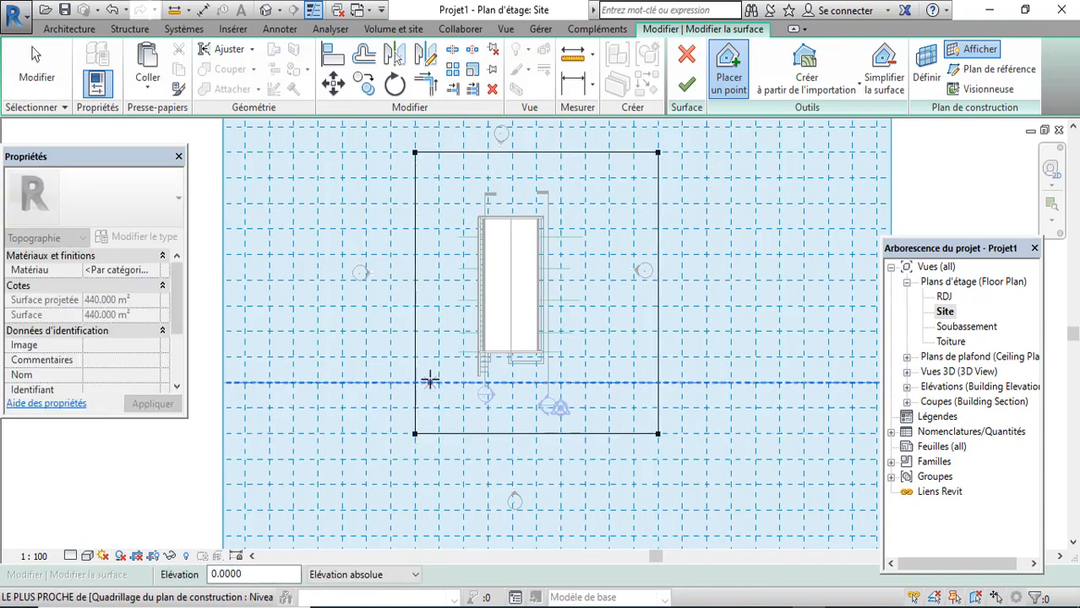
- Hide the work plane grid and finish the topographic surface
{"action": "scroll", "coordinate": [433, 378], "scroll_direction": "down", "scroll_amount": 1}
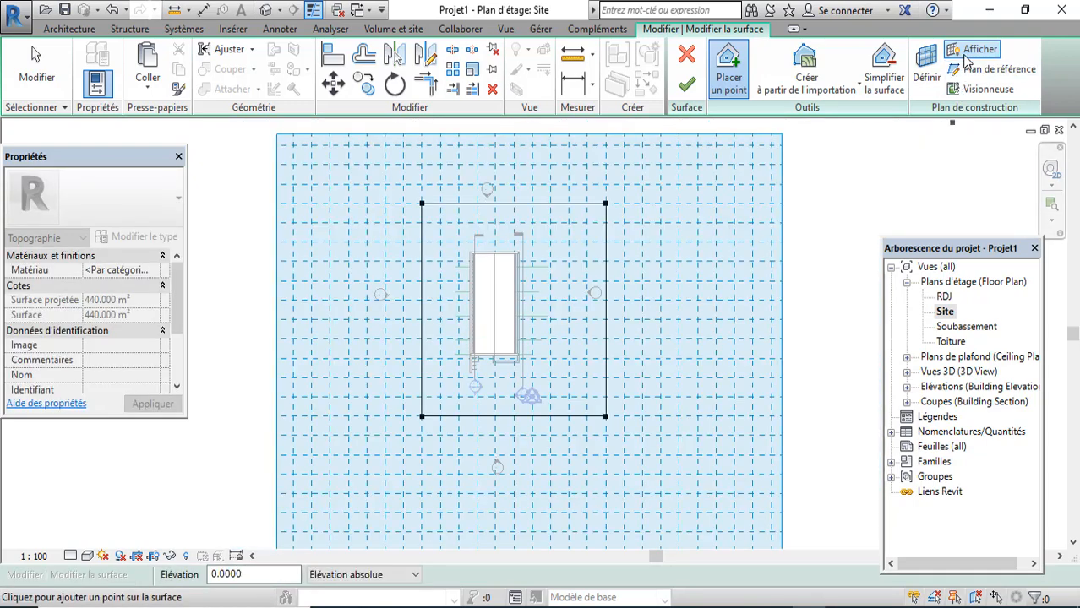
{"action": "left_click", "coordinate": [969, 53]}
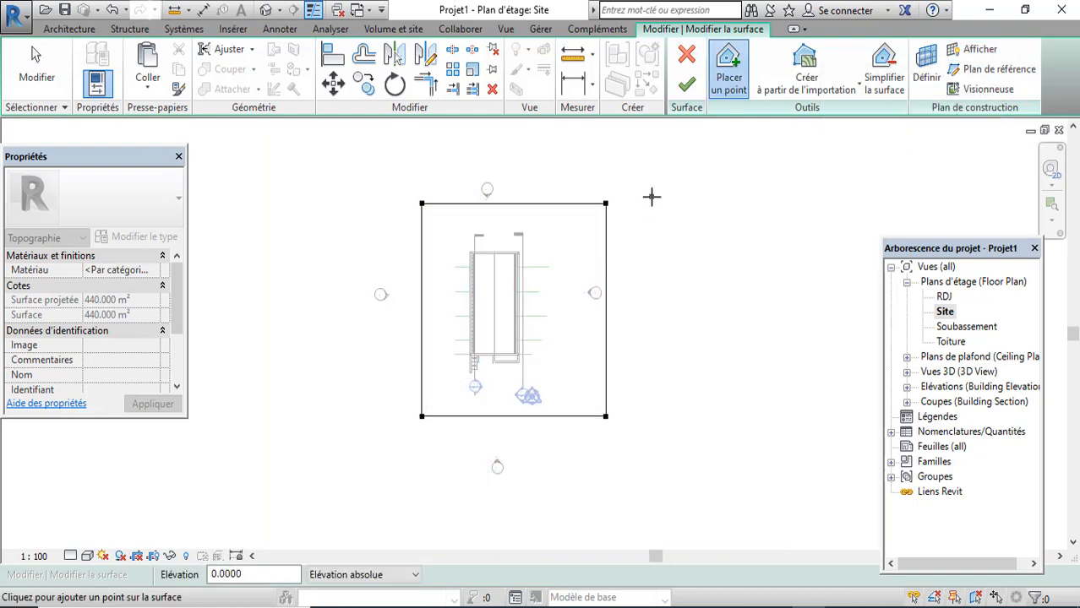
{"action": "left_click", "coordinate": [688, 90]}
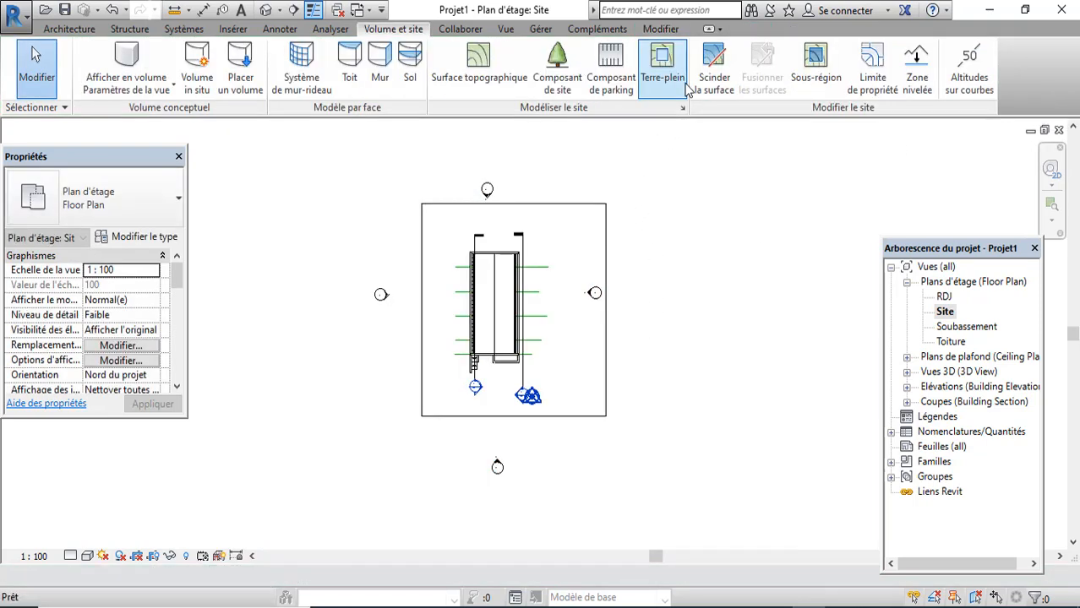
- Inspect the topographic surface in the Site plan and how it meets the building base in the 3D view
{"action": "scroll", "coordinate": [637, 236], "scroll_direction": "down", "scroll_amount": 1}
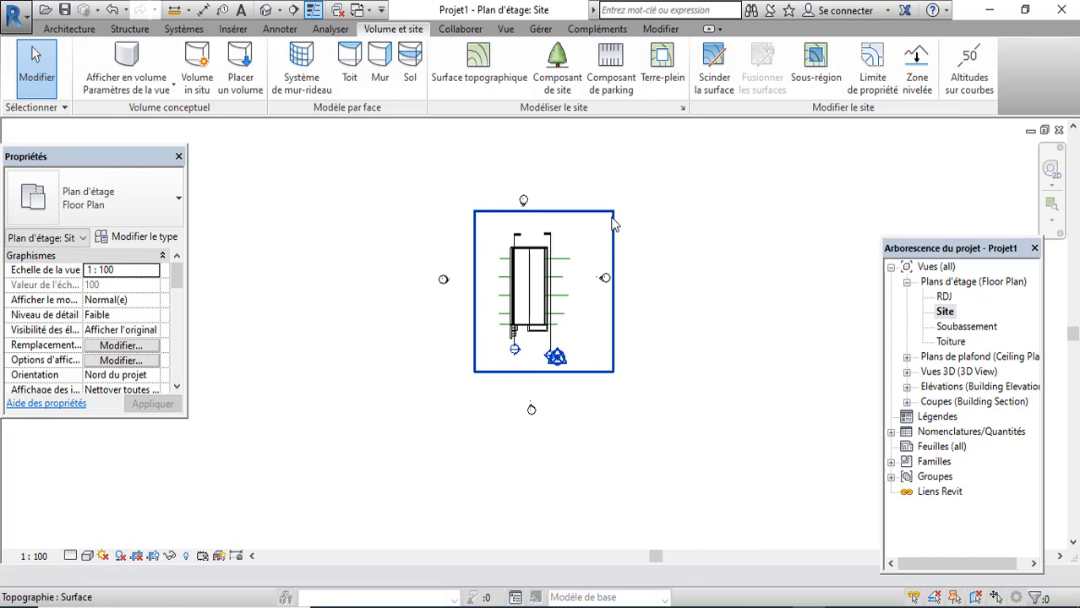
{"action": "left_click", "coordinate": [615, 224]}
{"action": "left_click", "coordinate": [699, 280]}
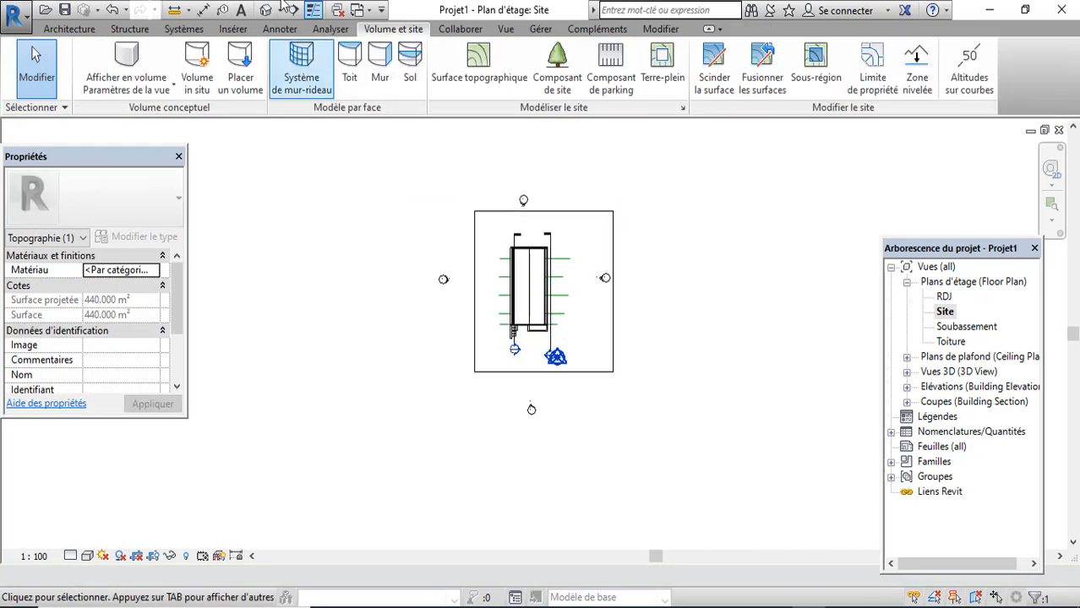
{"action": "left_click", "coordinate": [267, 10]}
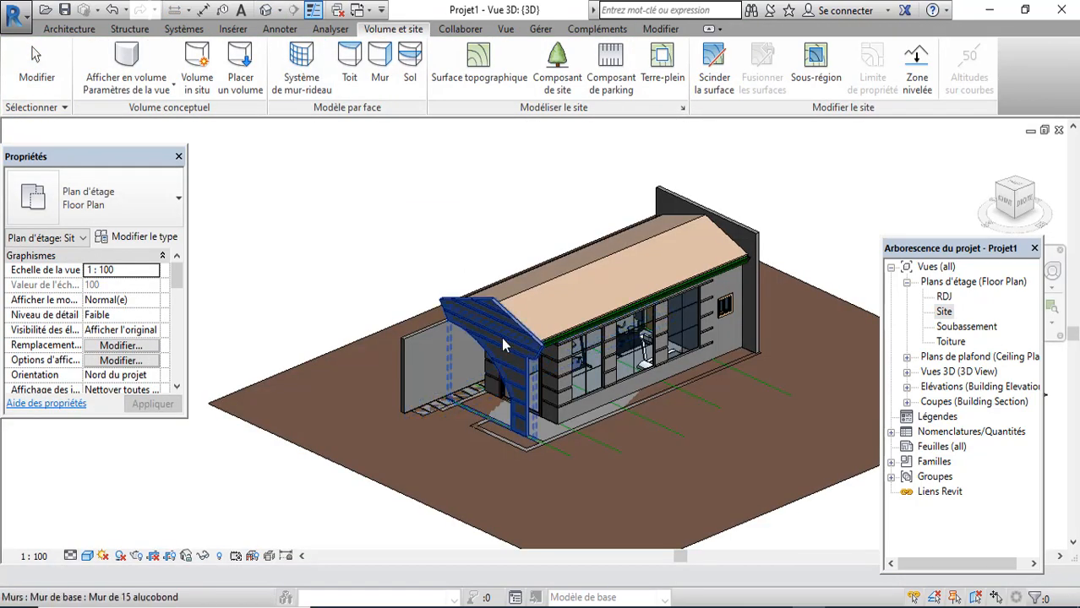
{"action": "middle_click_drag", "start_coordinate": [503, 345], "coordinate": [458, 420], "text": "shift"}
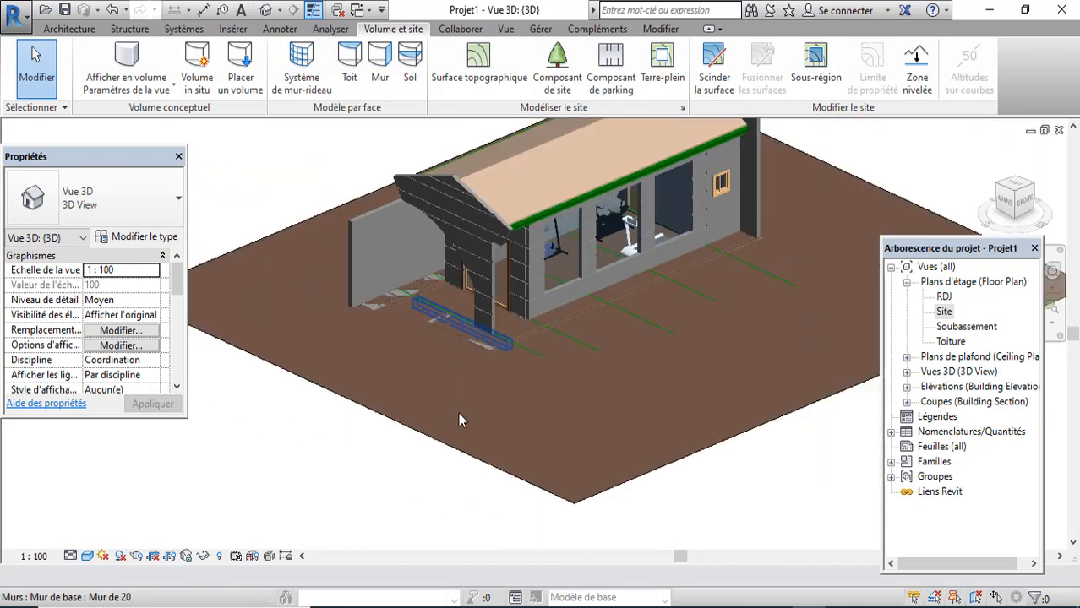
{"action": "left_click", "coordinate": [409, 421]}
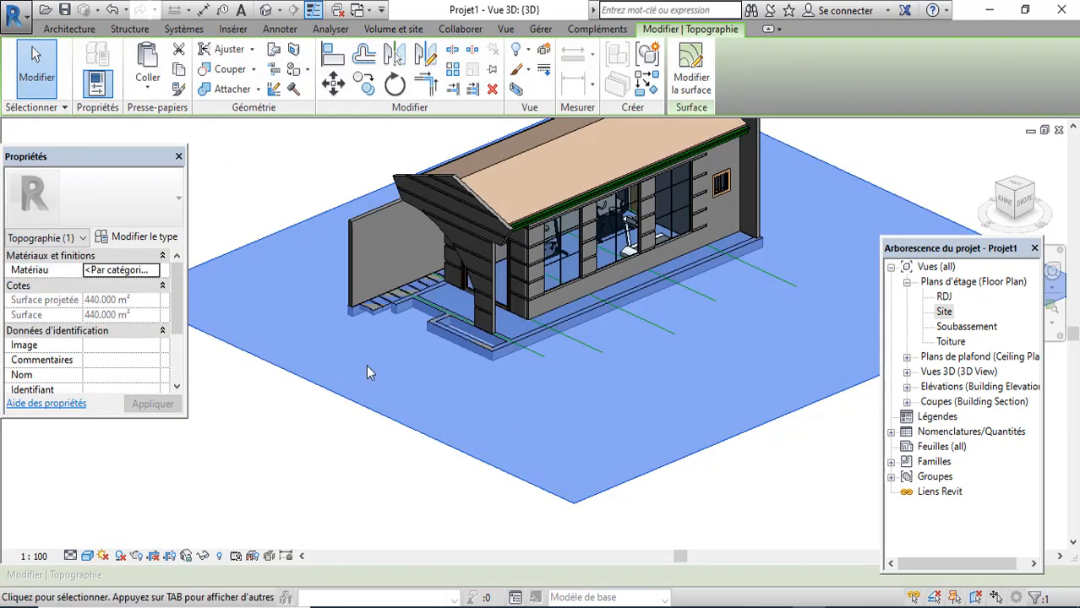
{"action": "left_click", "coordinate": [754, 446]}
- Open the South elevation from its marker in the RDJ floor plan, showing the terrain line and level heads
{"action": "double_click", "coordinate": [944, 297]}
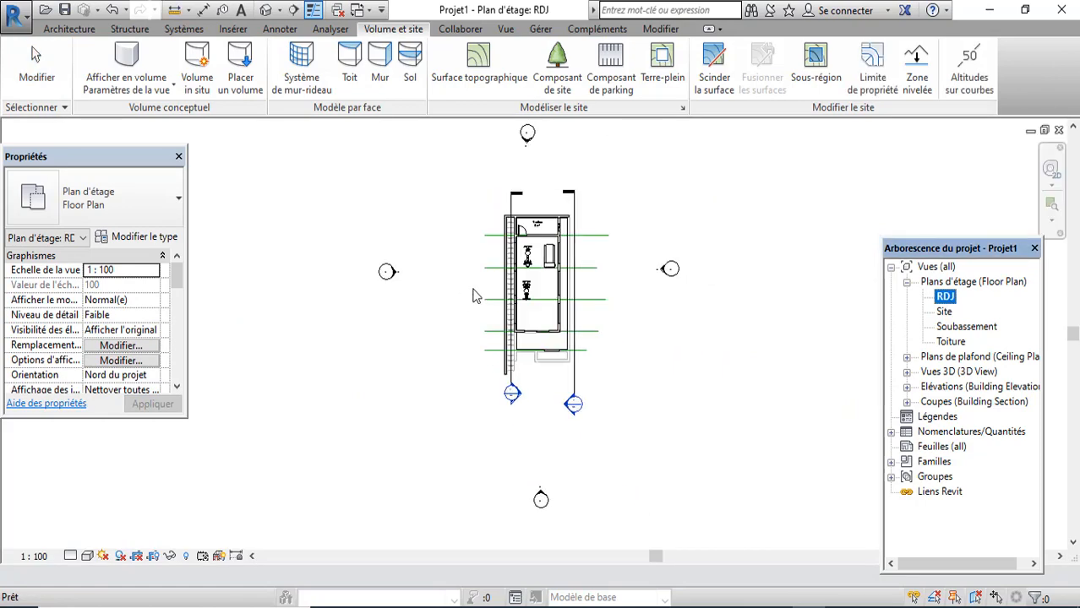
{"action": "scroll", "coordinate": [512, 511], "scroll_direction": "up", "scroll_amount": 5}
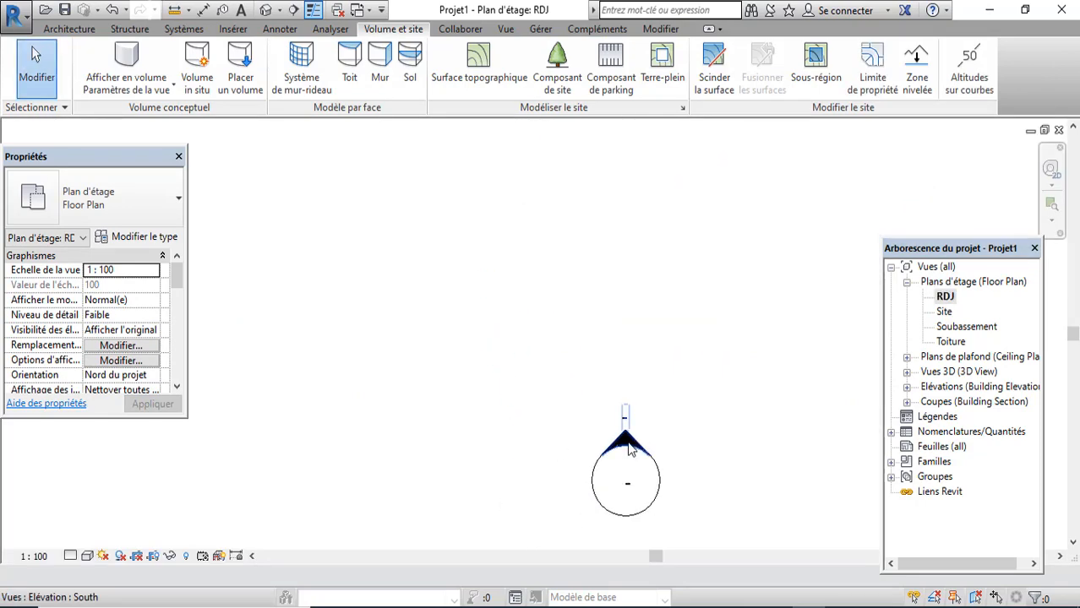
{"action": "double_click", "coordinate": [627, 450]}
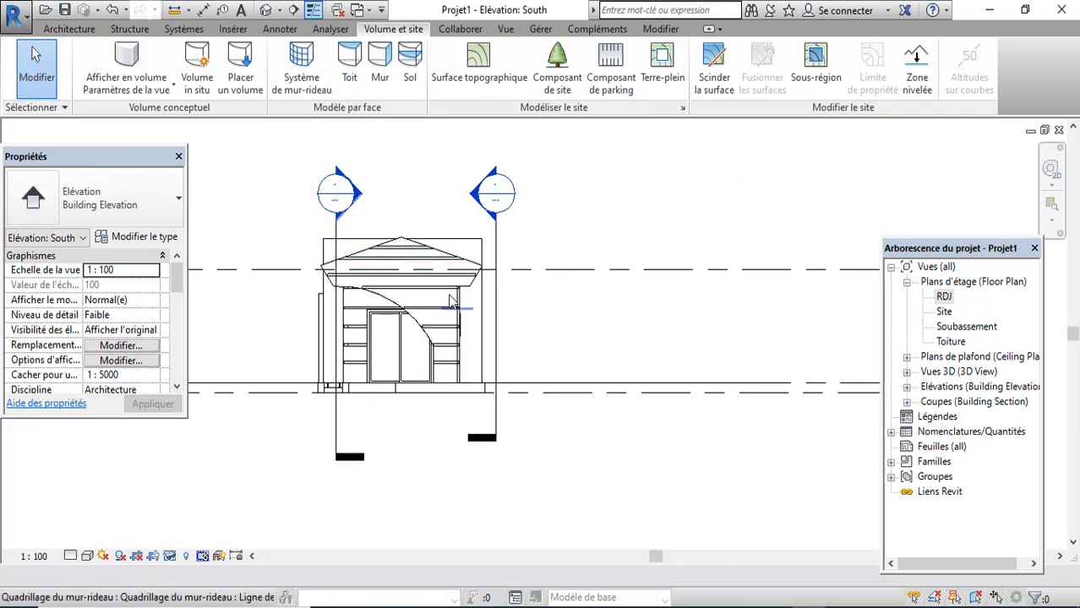
{"action": "scroll", "coordinate": [452, 302], "scroll_direction": "down", "scroll_amount": 4}
{"action": "scroll", "coordinate": [528, 344], "scroll_direction": "up", "scroll_amount": 2}
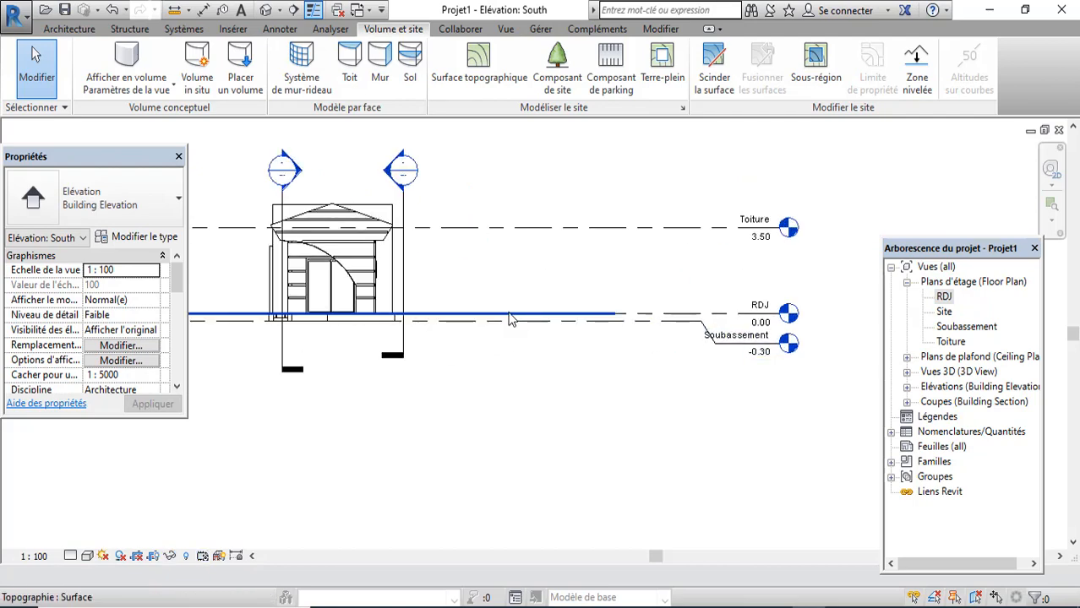
- Lower the topographic surface from the RDJ level to the drawn Soubassement level line in the South elevation
{"action": "left_click", "coordinate": [509, 318]}
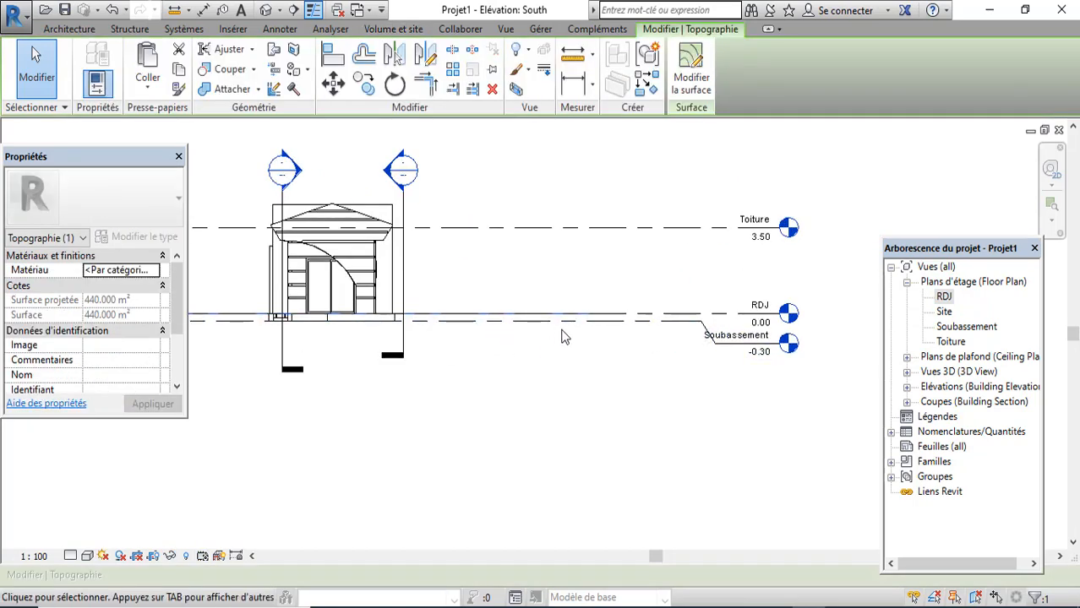
{"action": "scroll", "coordinate": [492, 352], "scroll_direction": "up", "scroll_amount": 3}
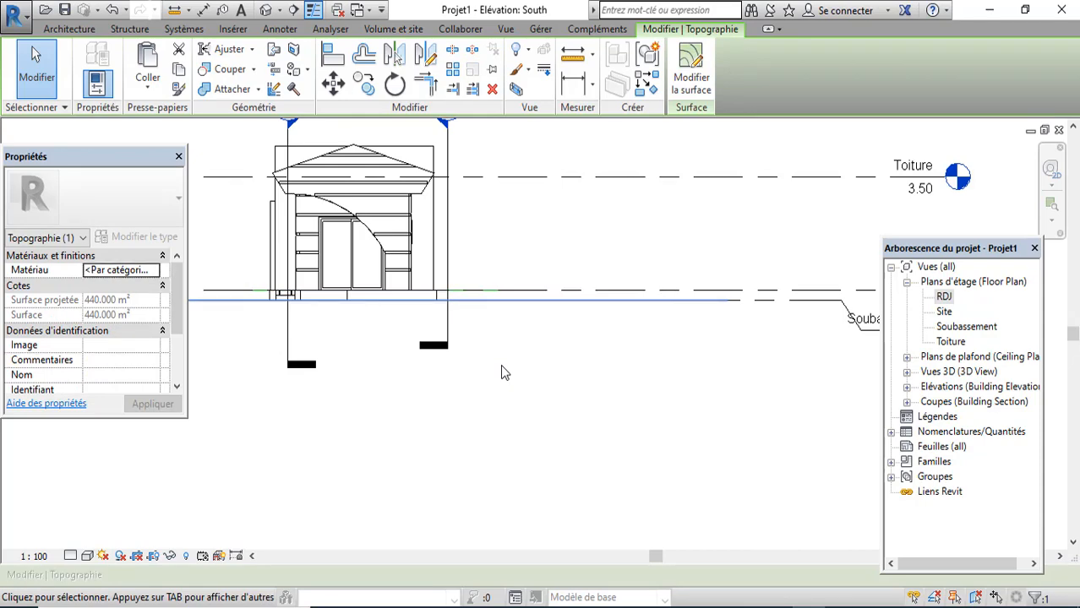
{"action": "scroll", "coordinate": [505, 384], "scroll_direction": "down", "scroll_amount": 4}
{"action": "left_click", "coordinate": [512, 405]}
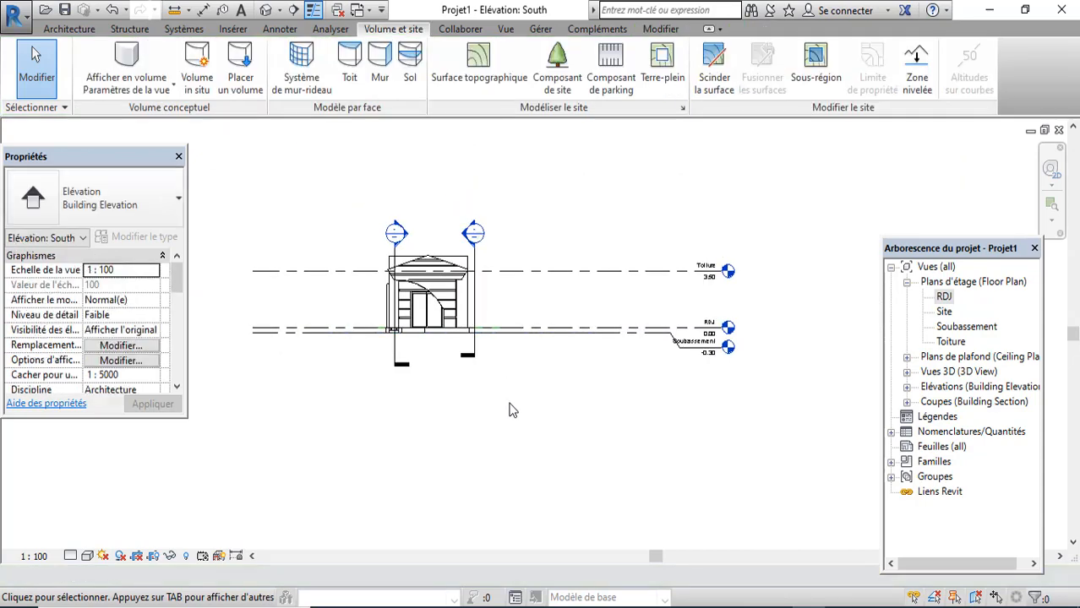
- Check the lowered terrain against the building's base, steps and planter in the 3D view
{"action": "left_click", "coordinate": [266, 9]}
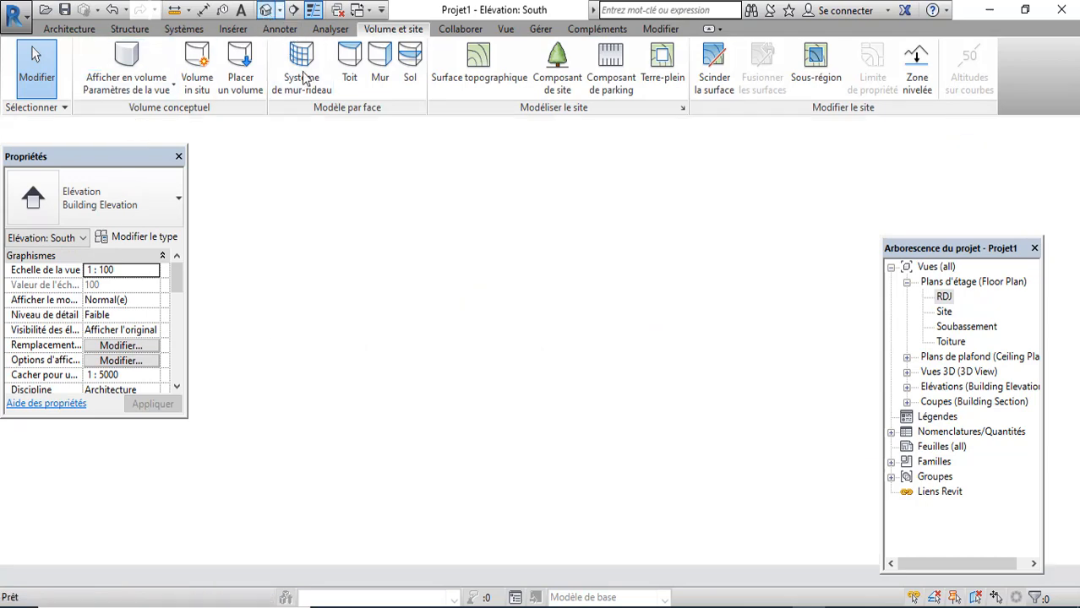
{"action": "scroll", "coordinate": [438, 370], "scroll_direction": "up", "scroll_amount": 4}
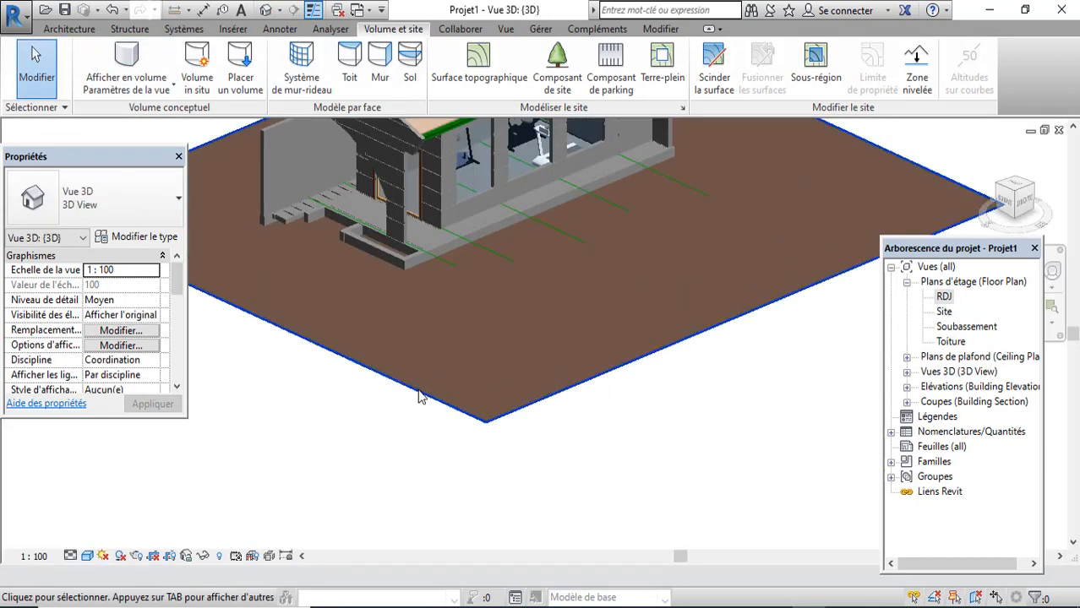
{"action": "left_click", "coordinate": [419, 394]}
{"action": "scroll", "coordinate": [420, 397], "scroll_direction": "down", "scroll_amount": 5}
{"action": "left_click", "coordinate": [512, 434]}
{"action": "scroll", "coordinate": [512, 435], "scroll_direction": "down", "scroll_amount": 2}
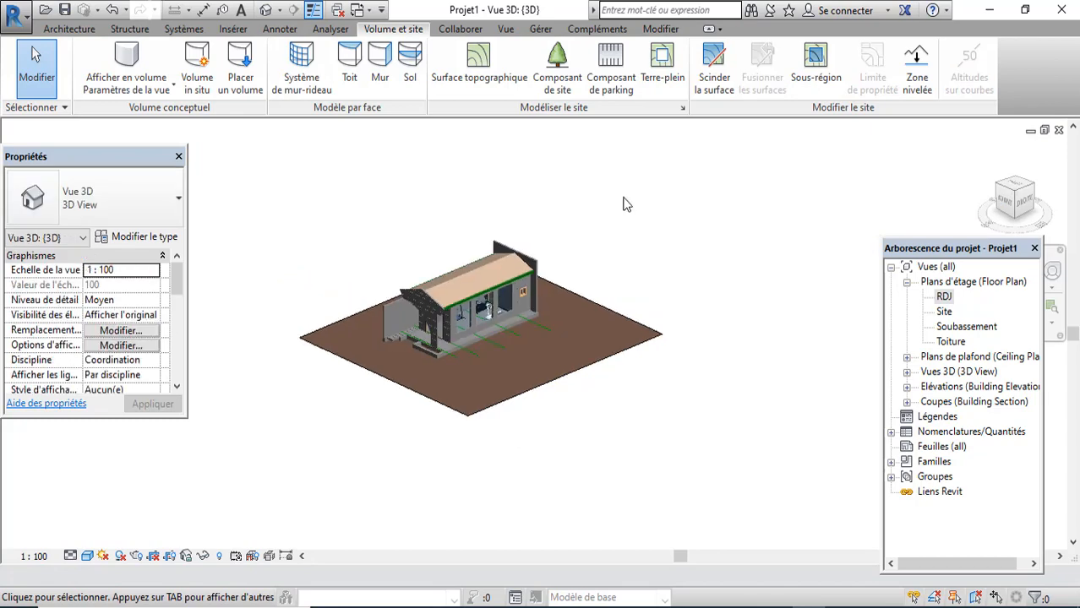
- Assign the Site - Grass material to the topographic surface around the building
{"action": "left_click", "coordinate": [628, 319]}
{"action": "scroll", "coordinate": [440, 369], "scroll_direction": "up", "scroll_amount": 2}
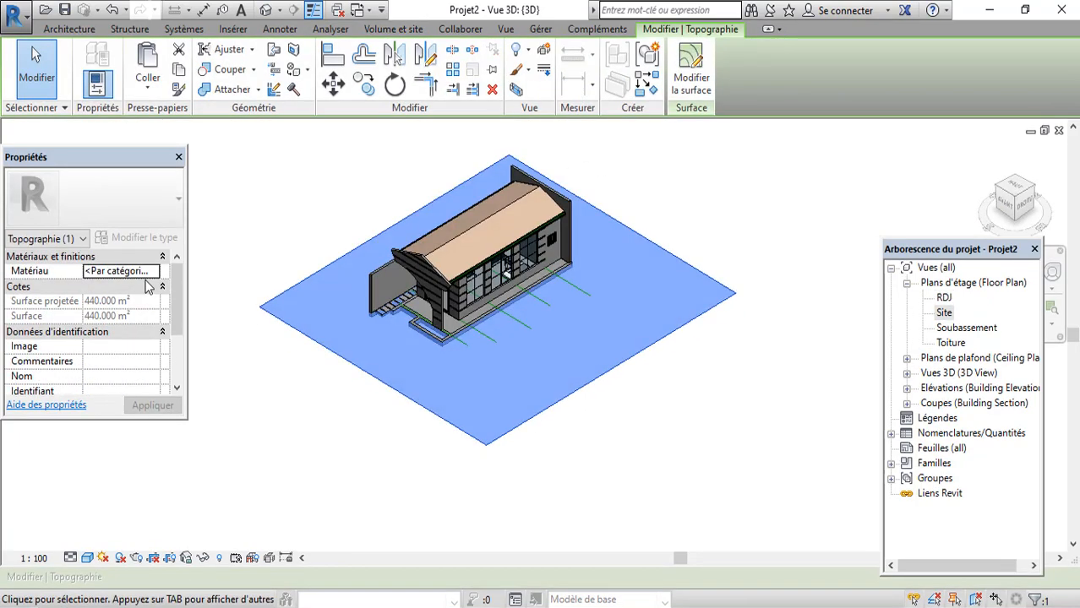
{"action": "left_click", "coordinate": [153, 272]}
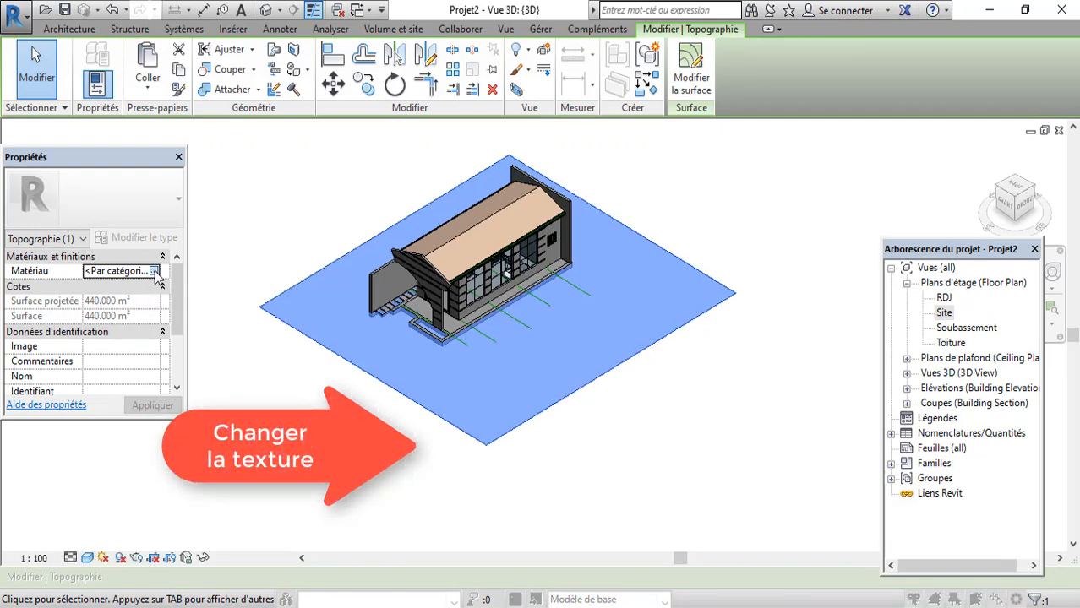
{"action": "left_click", "coordinate": [155, 272]}
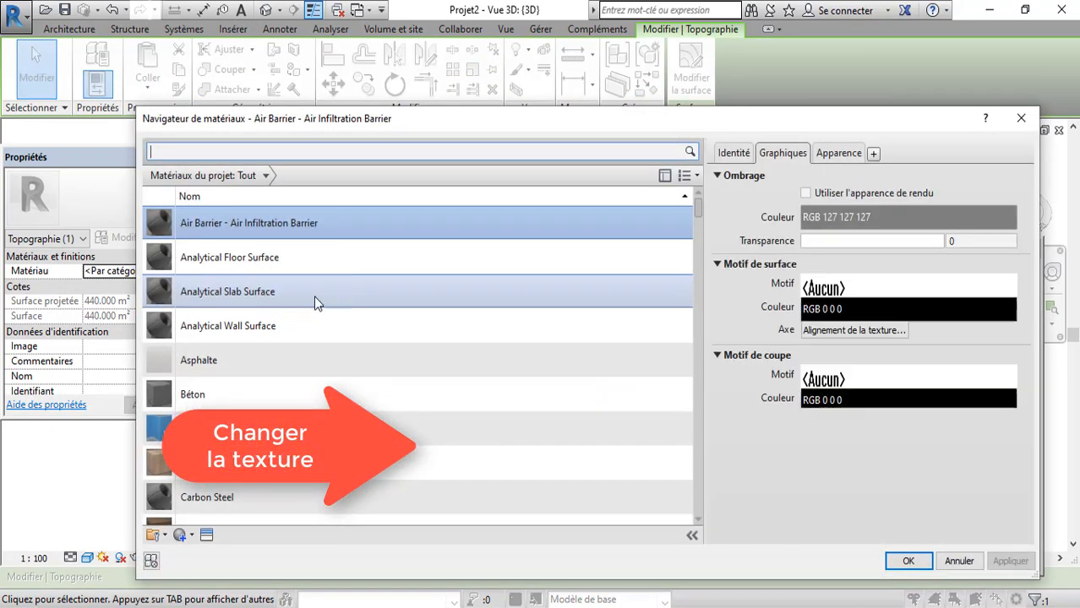
{"action": "scroll", "coordinate": [283, 324], "scroll_direction": "down", "scroll_amount": 5}
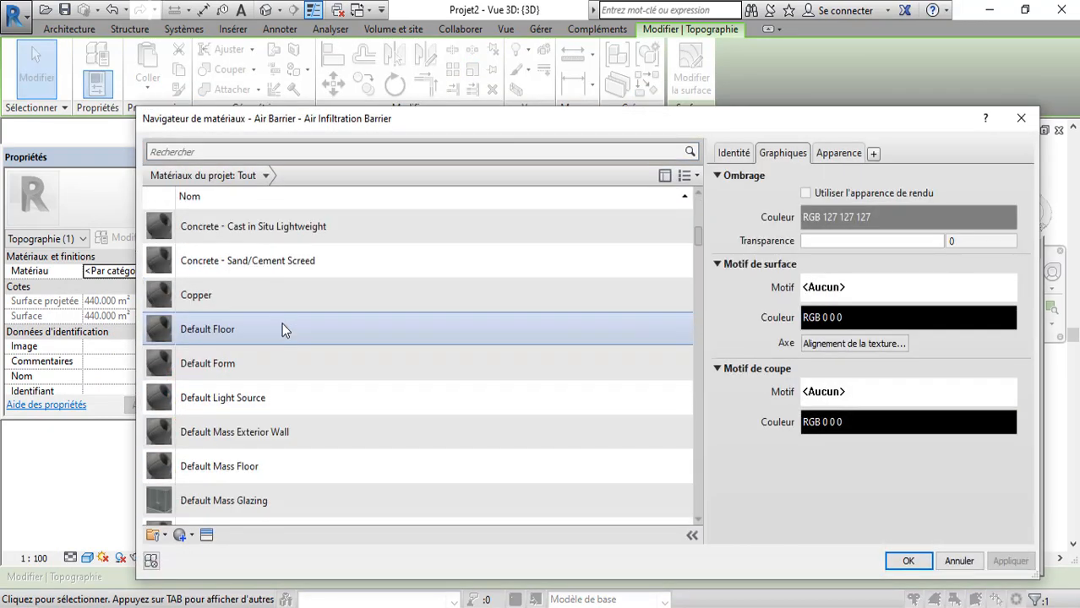
{"action": "scroll", "coordinate": [283, 329], "scroll_direction": "down", "scroll_amount": 10}
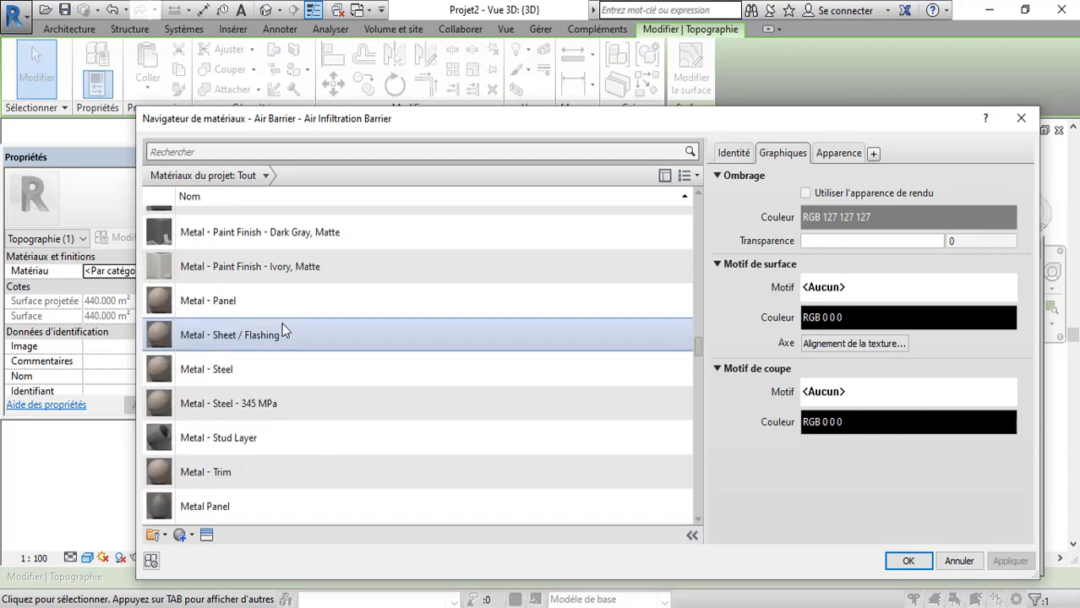
{"action": "scroll", "coordinate": [283, 328], "scroll_direction": "down", "scroll_amount": 10}
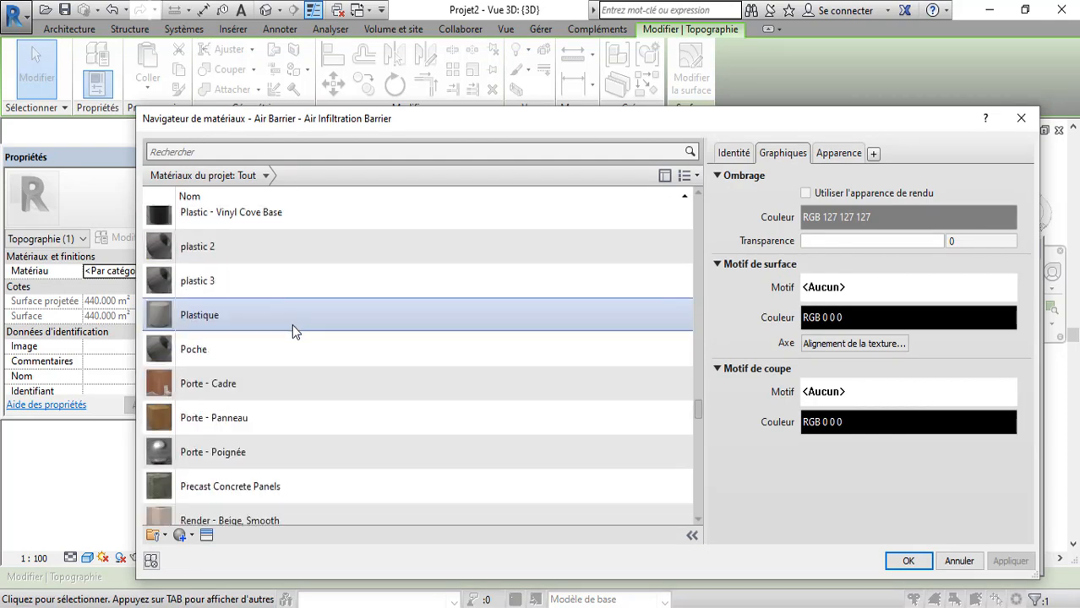
{"action": "scroll", "coordinate": [292, 325], "scroll_direction": "down", "scroll_amount": 6}
{"action": "scroll", "coordinate": [227, 300], "scroll_direction": "up", "scroll_amount": 2}
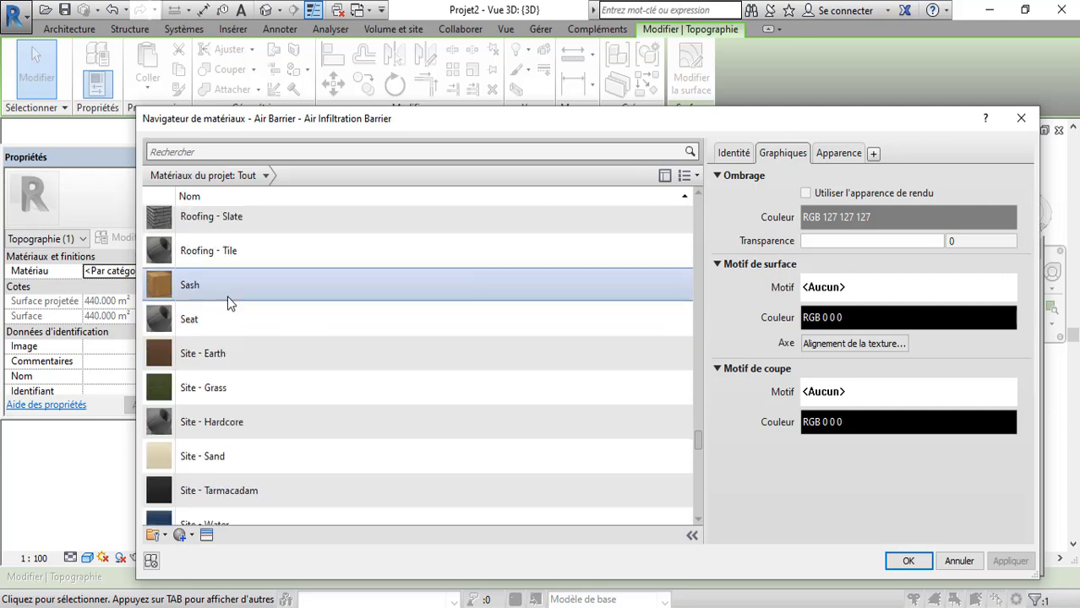
{"action": "left_click", "coordinate": [270, 390]}
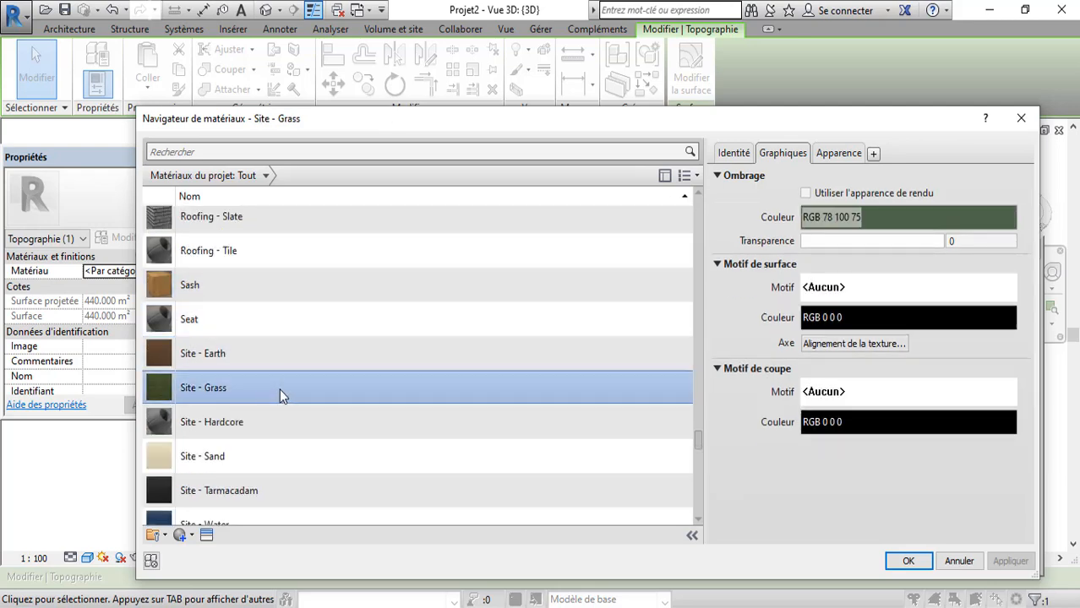
{"action": "left_click", "coordinate": [908, 562]}
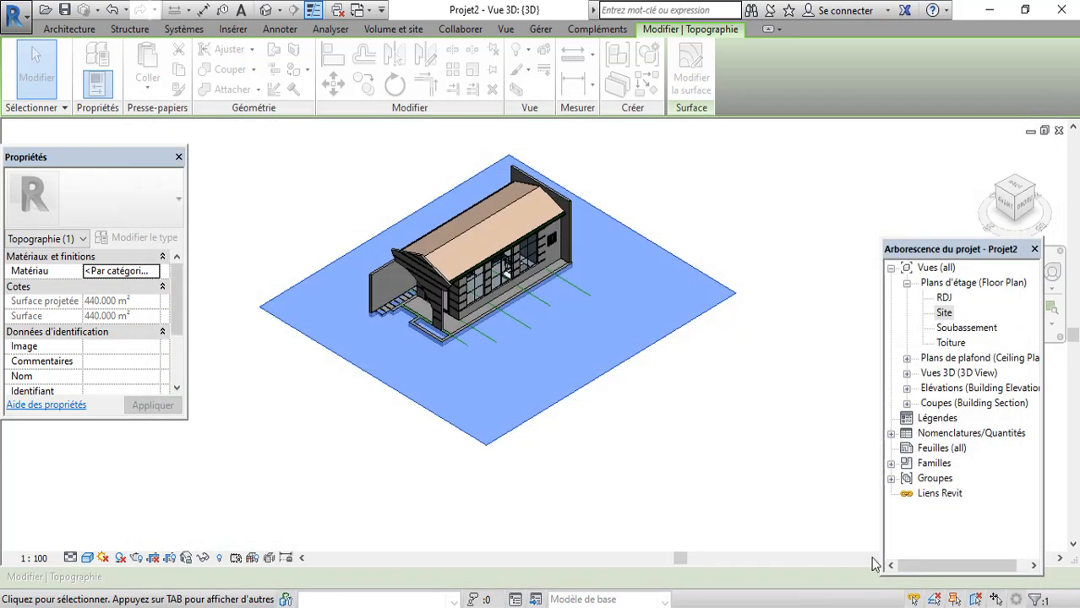
{"action": "left_click", "coordinate": [699, 423]}
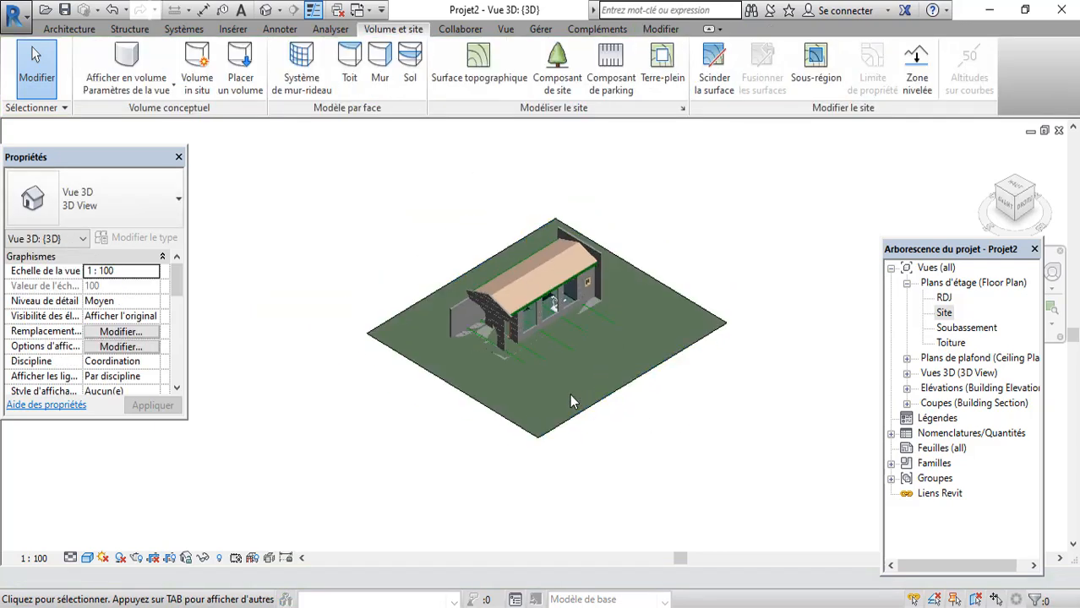
- Check the grass-covered terrain around the building in the 3D view
{"action": "scroll", "coordinate": [570, 394], "scroll_direction": "up", "scroll_amount": 3}
{"action": "scroll", "coordinate": [586, 378], "scroll_direction": "down", "scroll_amount": 2}
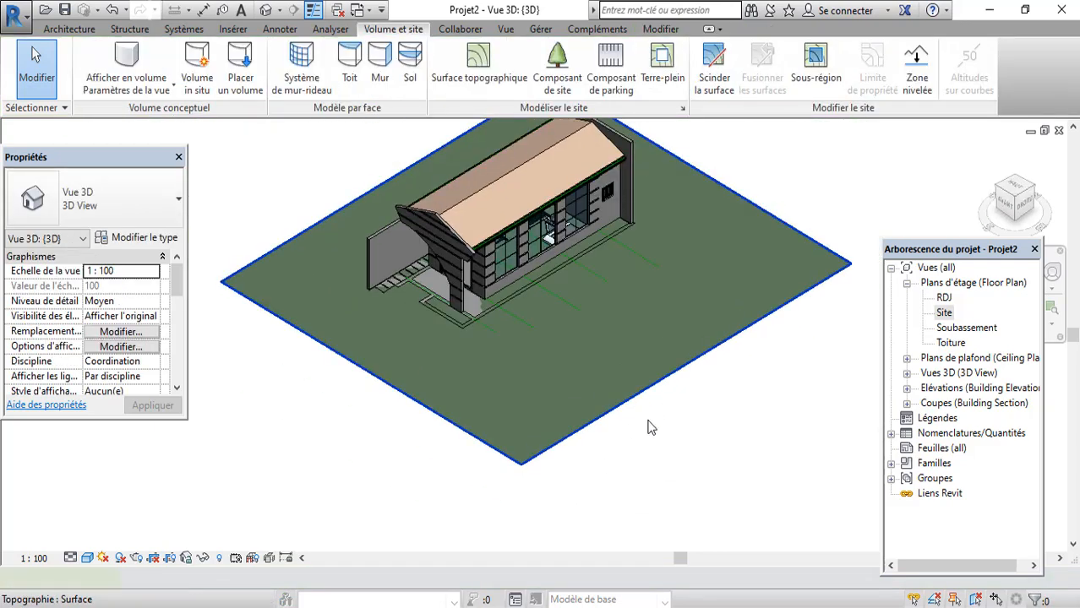
{"action": "left_click", "coordinate": [651, 427]}
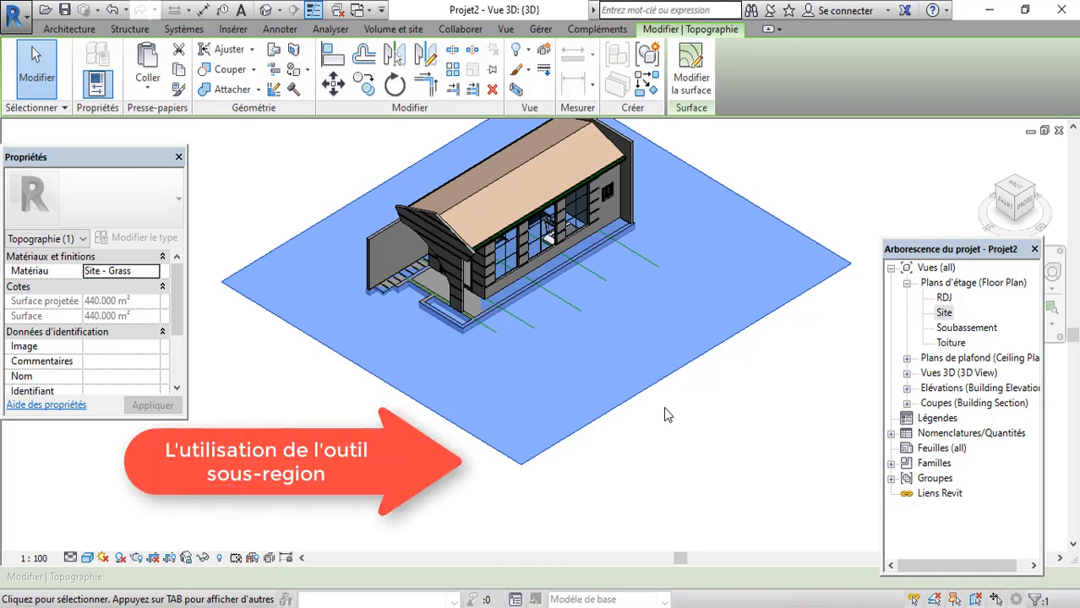
{"action": "scroll", "coordinate": [666, 414], "scroll_direction": "down", "scroll_amount": 2}
{"action": "left_click", "coordinate": [713, 415]}
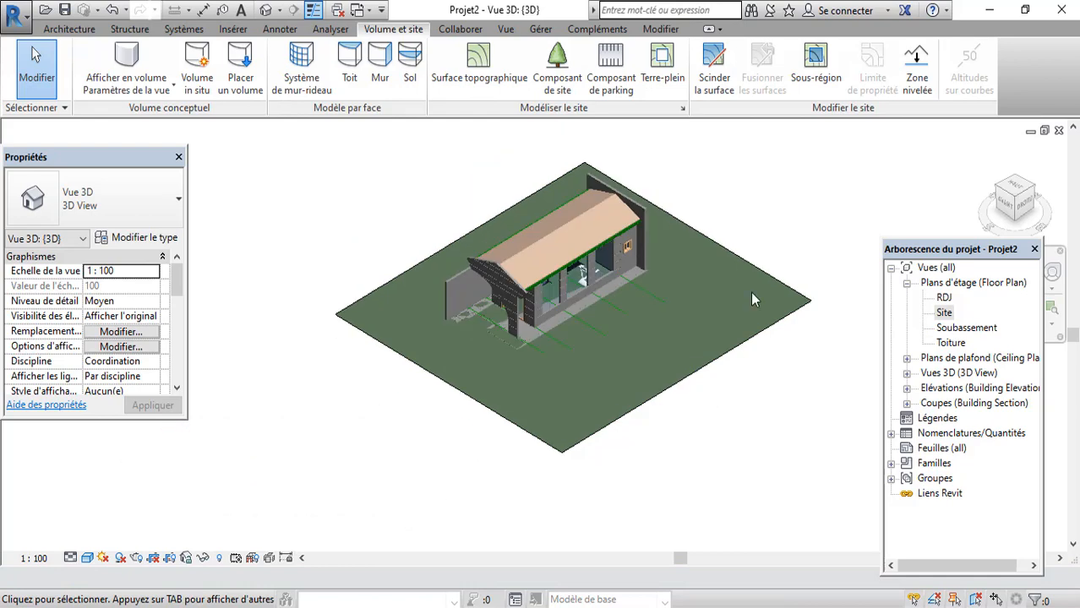
- Start a sub-region boundary sketch on the topographic surface
{"action": "left_click", "coordinate": [813, 77]}
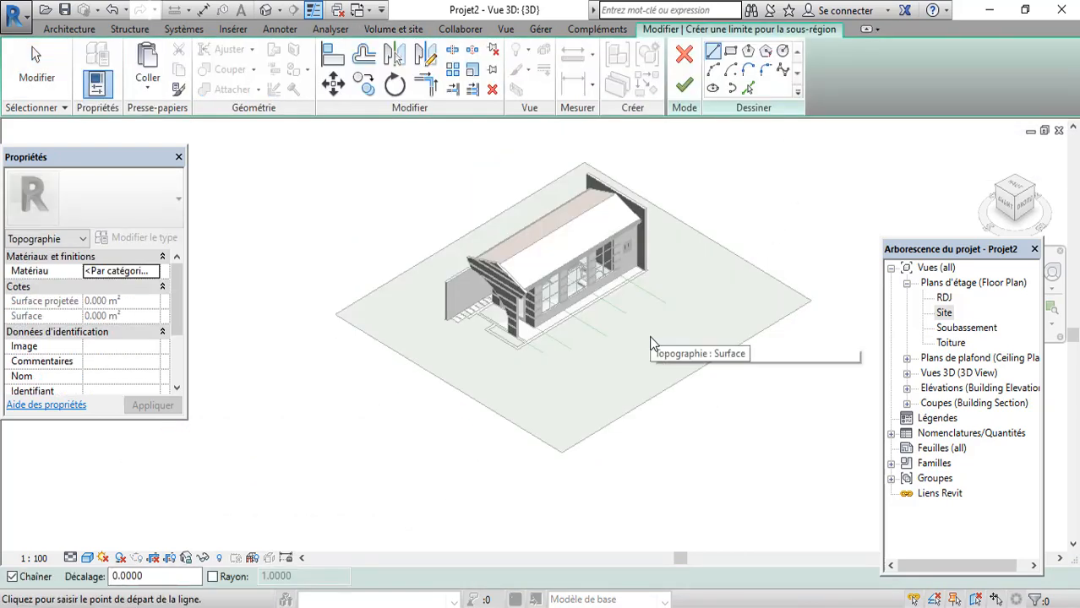
{"action": "scroll", "coordinate": [647, 337], "scroll_direction": "up", "scroll_amount": 2}
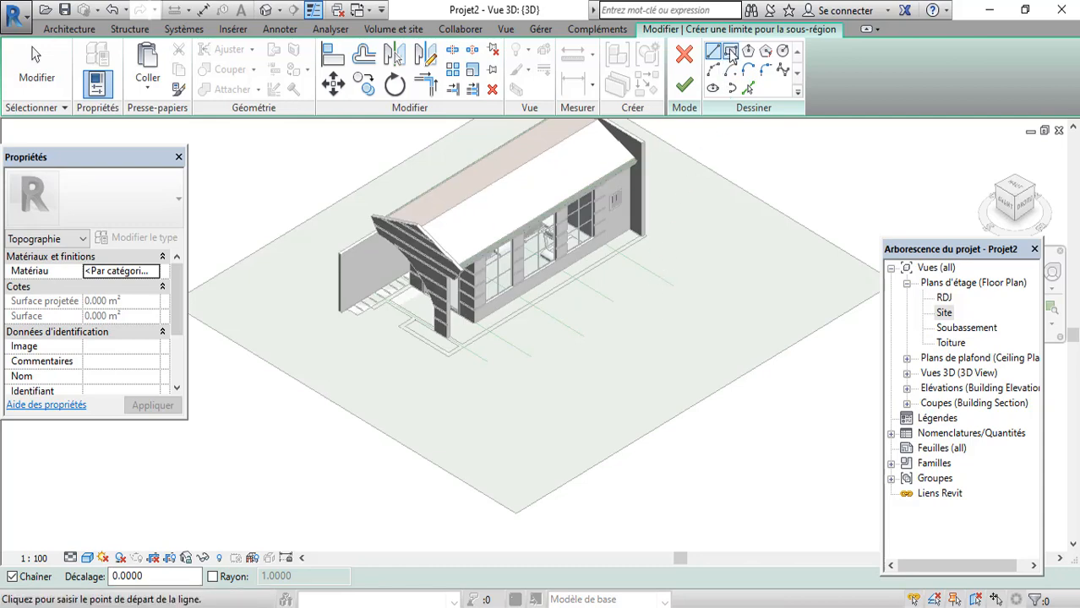
{"action": "left_click", "coordinate": [730, 52]}
{"action": "scroll", "coordinate": [639, 321], "scroll_direction": "up", "scroll_amount": 2}
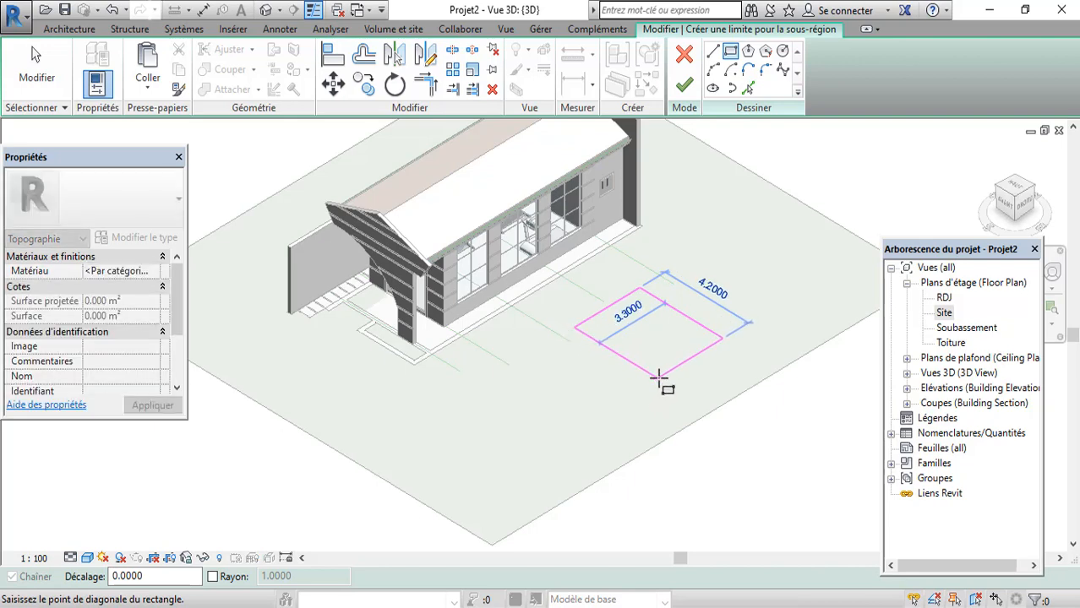
{"action": "key", "text": "Escape"}
{"action": "key", "text": "Escape"}
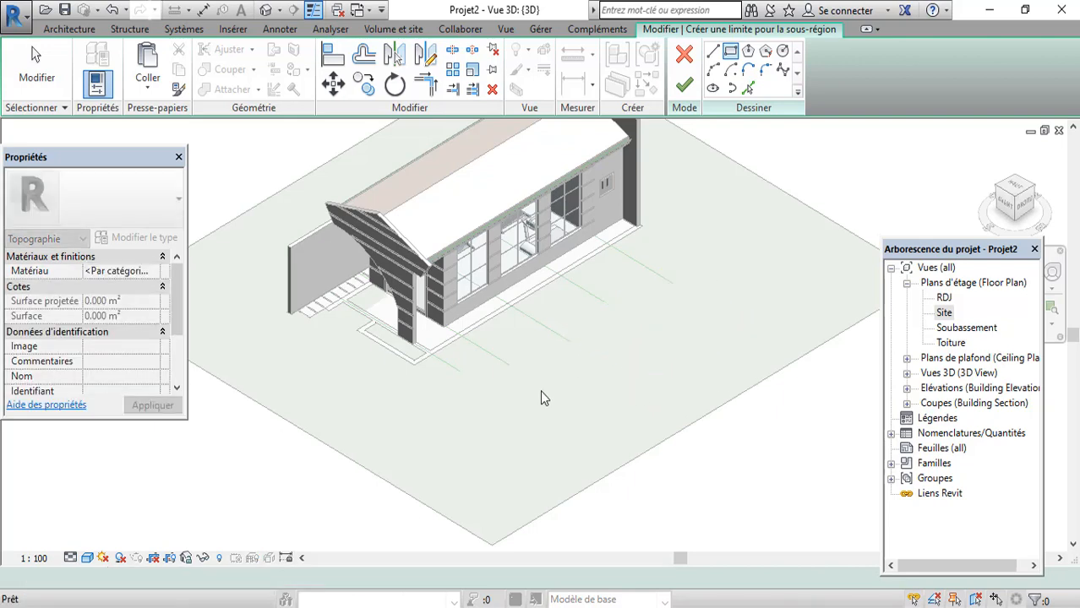
- Pick the front base wall, the planter's side and front walls, and the wall line beside the steps as sub-region boundary lines
{"action": "key", "text": "z"}
{"action": "key", "text": "f"}
{"action": "middle_click_drag", "start_coordinate": [630, 414], "coordinate": [404, 372], "text": "shift"}
{"action": "scroll", "coordinate": [563, 394], "scroll_direction": "up", "scroll_amount": 4}
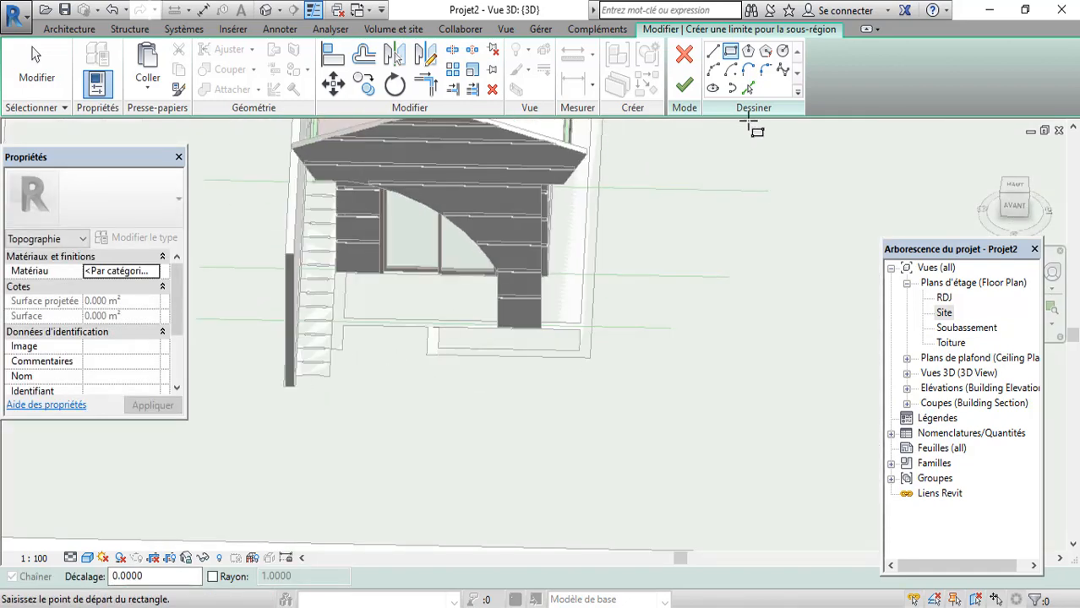
{"action": "left_click", "coordinate": [749, 89]}
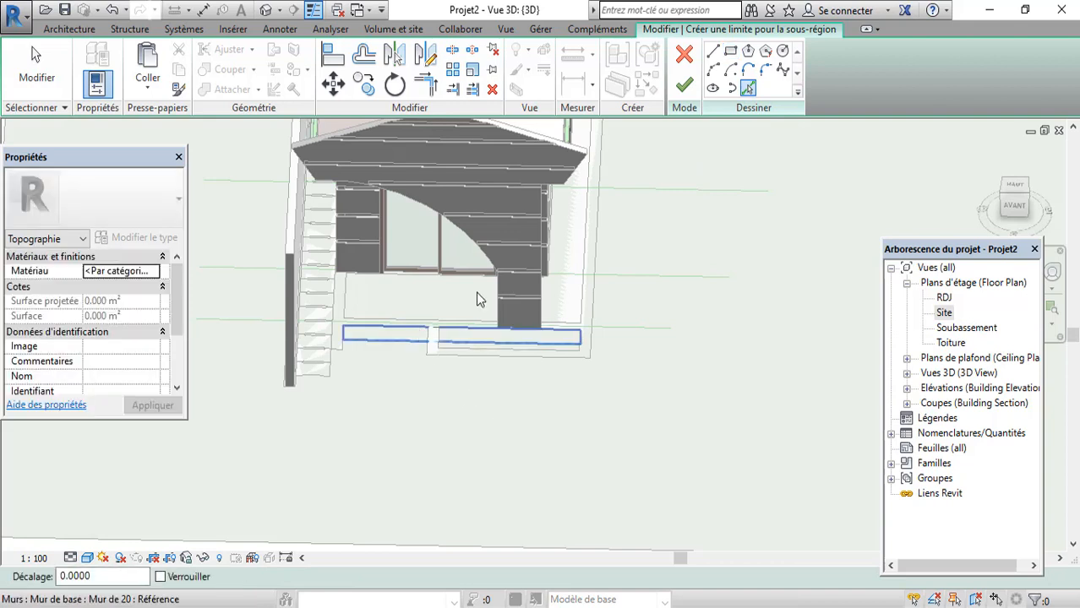
{"action": "left_click", "coordinate": [409, 334]}
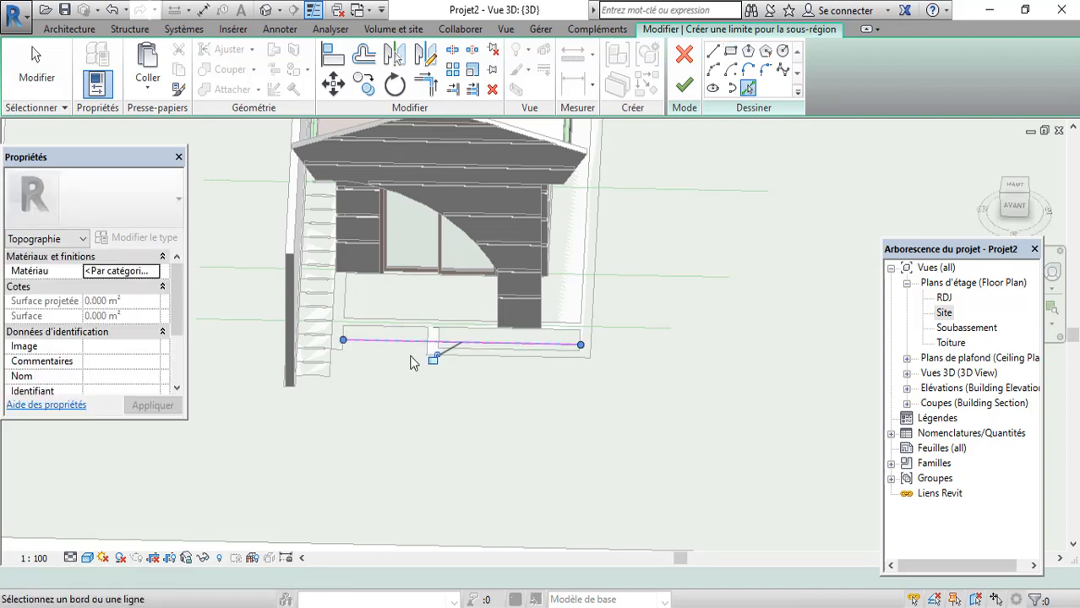
{"action": "scroll", "coordinate": [412, 359], "scroll_direction": "up", "scroll_amount": 3}
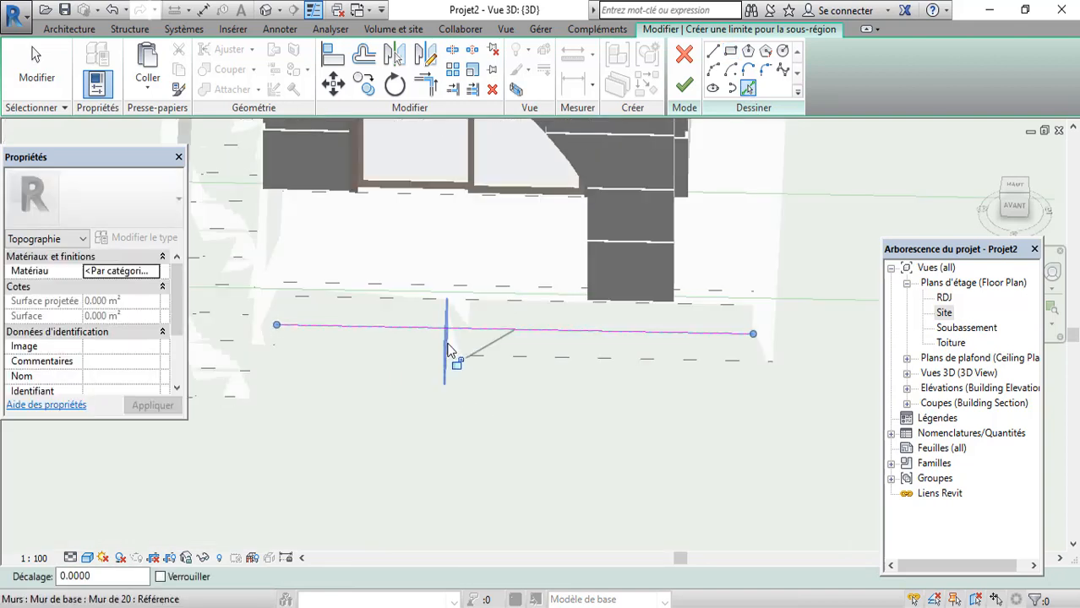
{"action": "scroll", "coordinate": [418, 363], "scroll_direction": "down", "scroll_amount": 3}
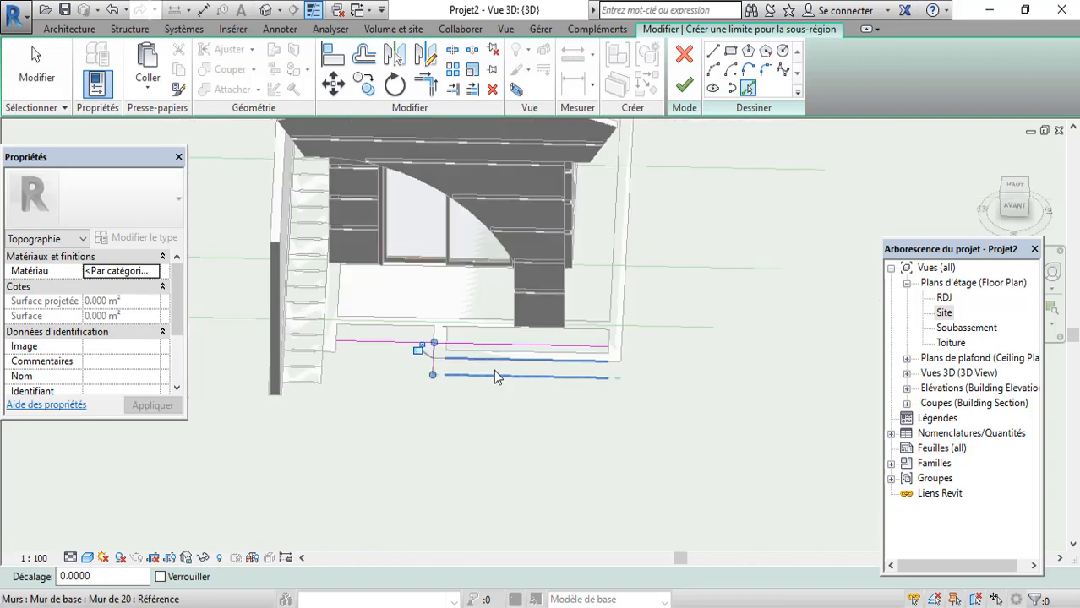
{"action": "left_click", "coordinate": [494, 373]}
{"action": "scroll", "coordinate": [380, 398], "scroll_direction": "down", "scroll_amount": 2}
{"action": "scroll", "coordinate": [378, 393], "scroll_direction": "up", "scroll_amount": 3}
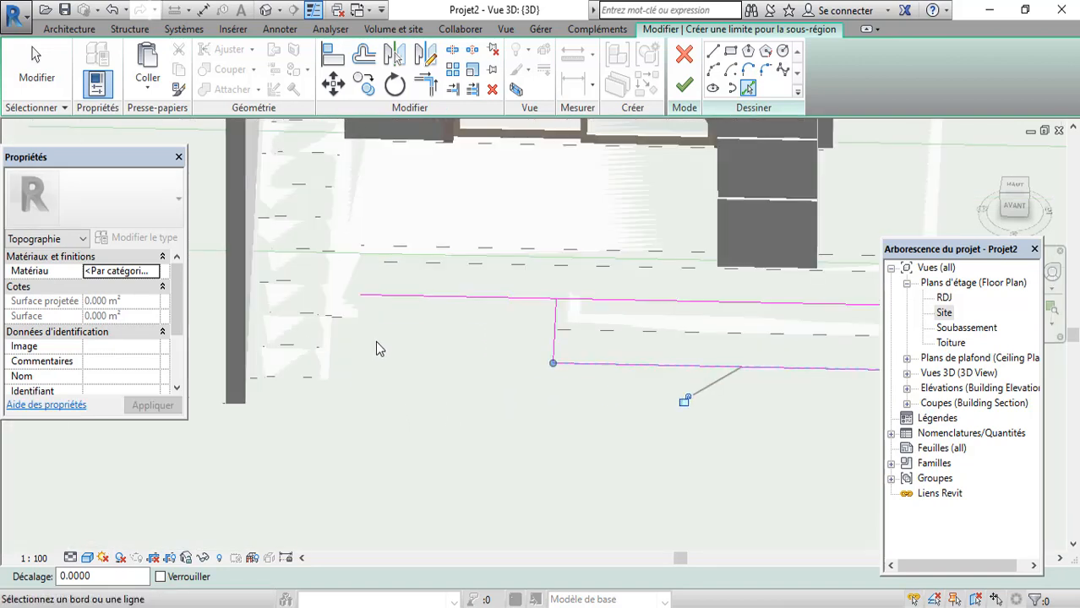
{"action": "scroll", "coordinate": [370, 391], "scroll_direction": "down", "scroll_amount": 3}
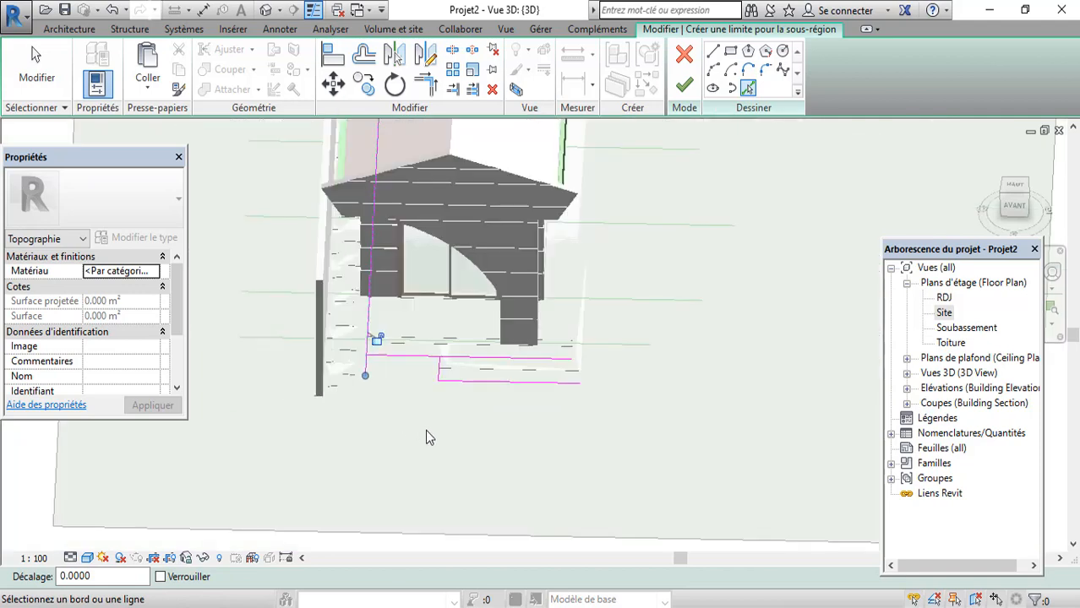
- Trim the picked boundary lines into connected corners at the planter and beside the steps, keeping the stub in front of the building
{"action": "scroll", "coordinate": [461, 360], "scroll_direction": "up", "scroll_amount": 2}
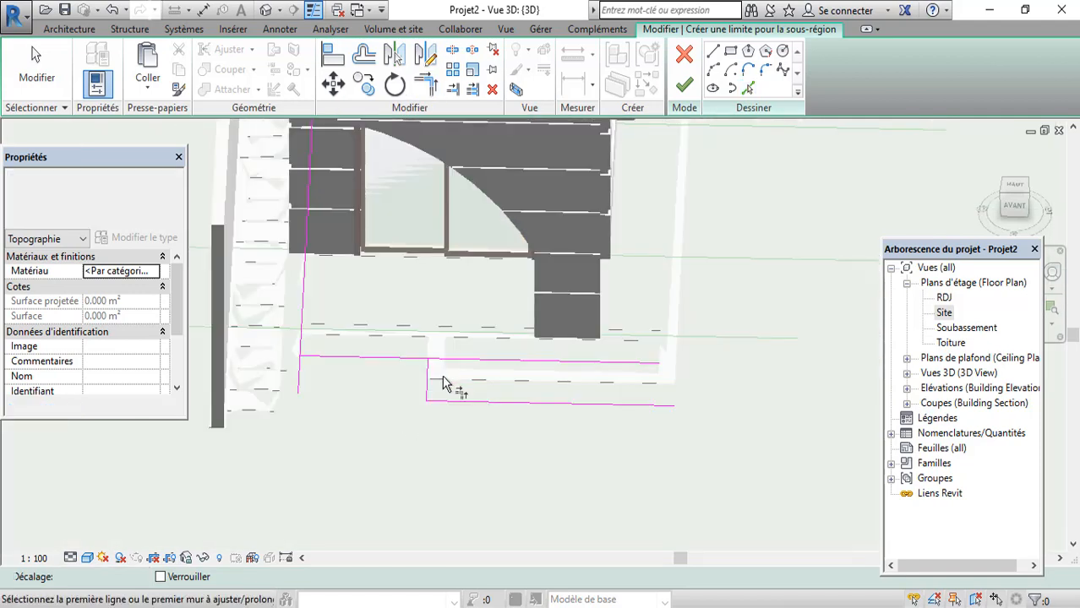
{"action": "scroll", "coordinate": [457, 397], "scroll_direction": "down", "scroll_amount": 3}
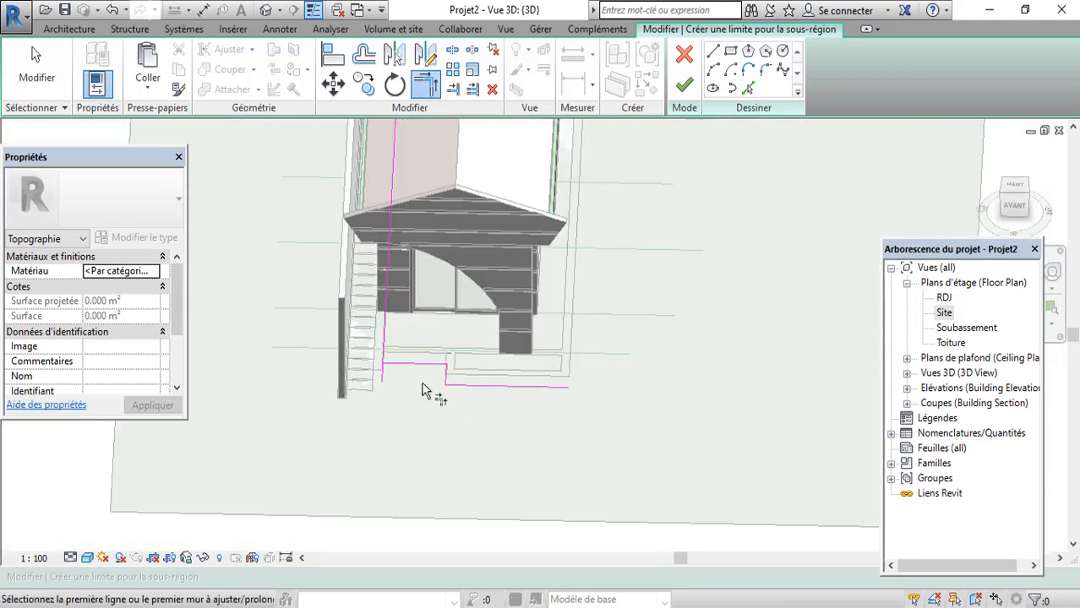
{"action": "scroll", "coordinate": [397, 374], "scroll_direction": "up", "scroll_amount": 2}
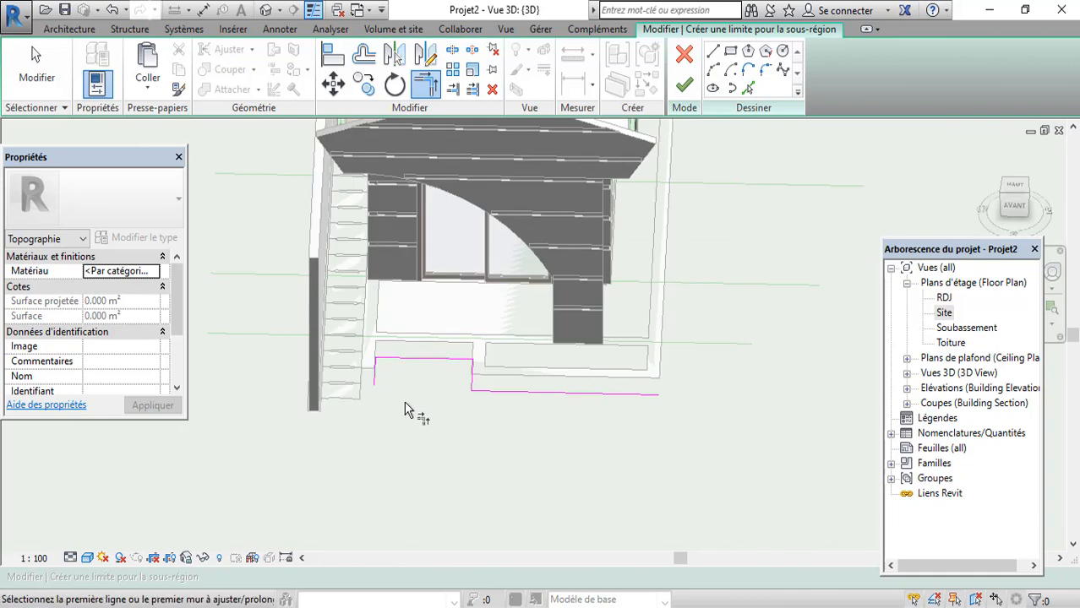
{"action": "scroll", "coordinate": [406, 410], "scroll_direction": "down", "scroll_amount": 3}
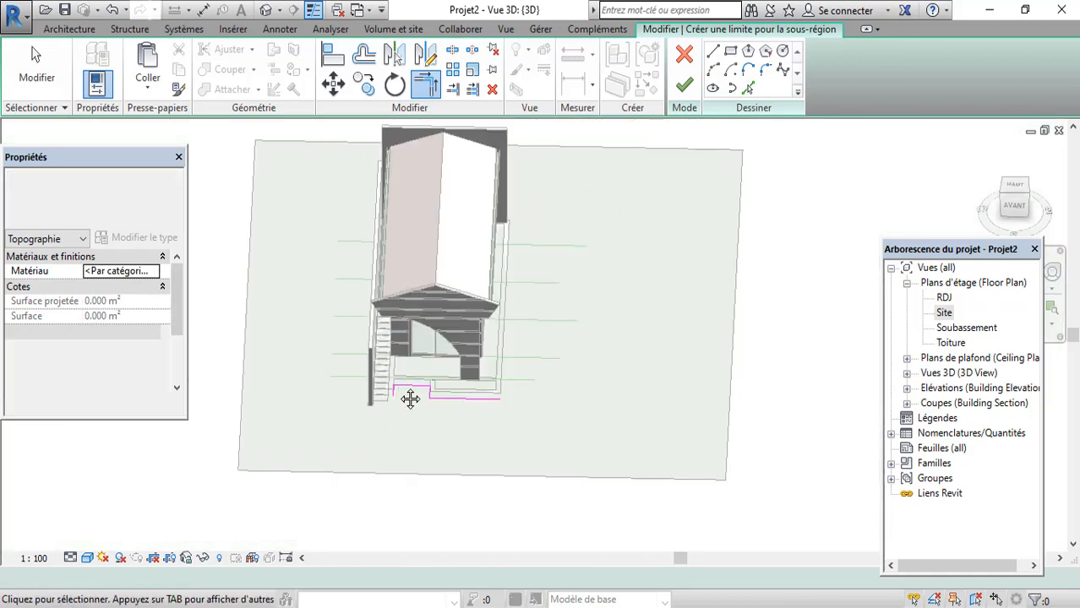
- Extend the boundary line beside the steps away from the building to a length of about 2.8 m
{"action": "scroll", "coordinate": [397, 393], "scroll_direction": "up", "scroll_amount": 2}
{"action": "left_click", "coordinate": [385, 387]}
{"action": "left_click", "coordinate": [384, 394]}
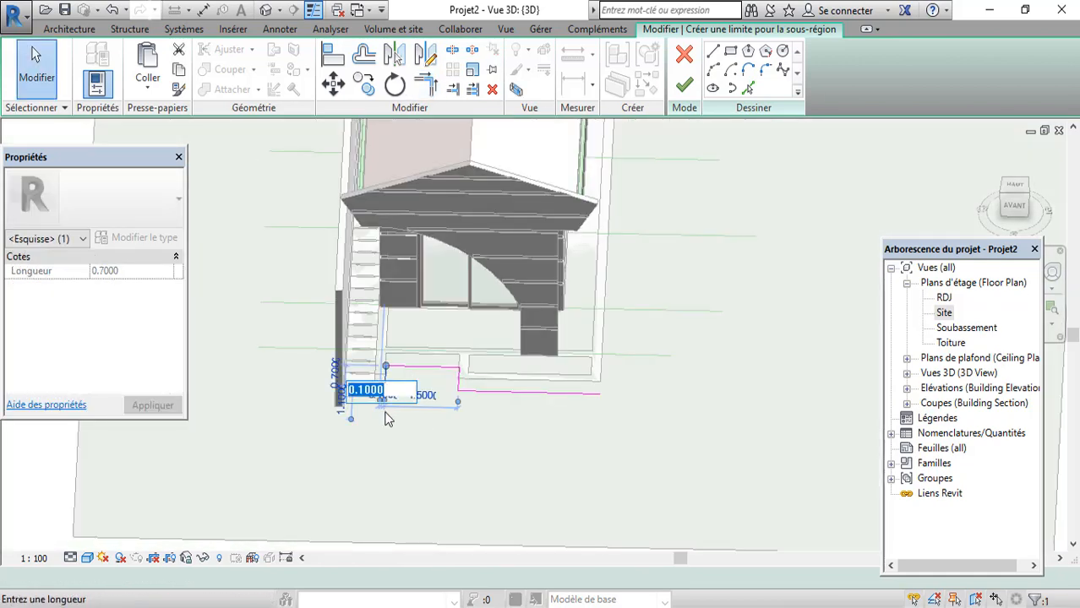
{"action": "scroll", "coordinate": [386, 400], "scroll_direction": "up", "scroll_amount": 2}
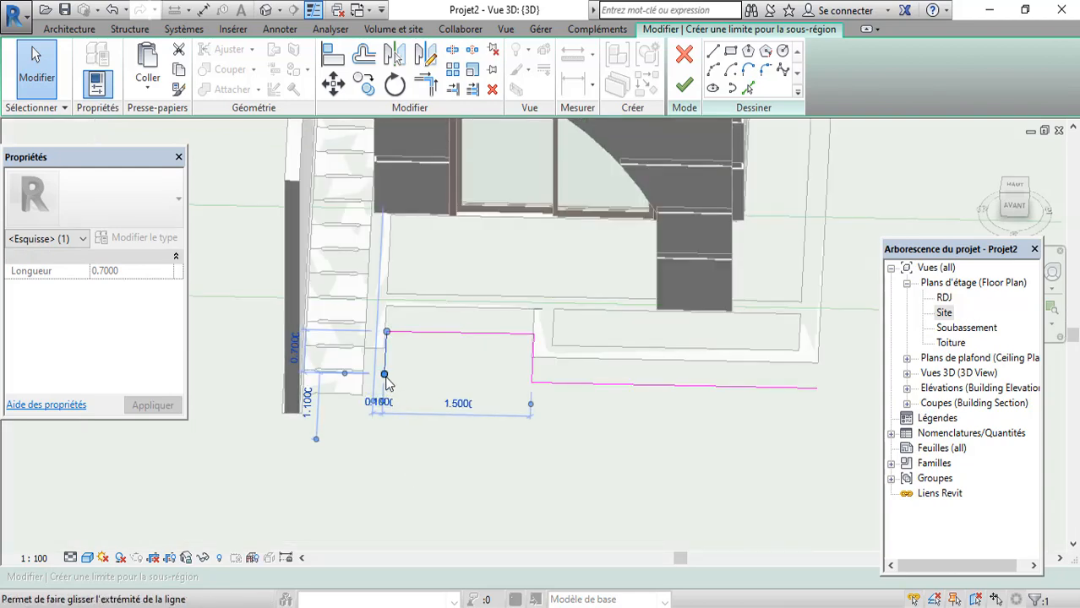
{"action": "left_click_drag", "start_coordinate": [386, 496], "coordinate": [381, 499]}
{"action": "scroll", "coordinate": [381, 499], "scroll_direction": "down", "scroll_amount": 2}
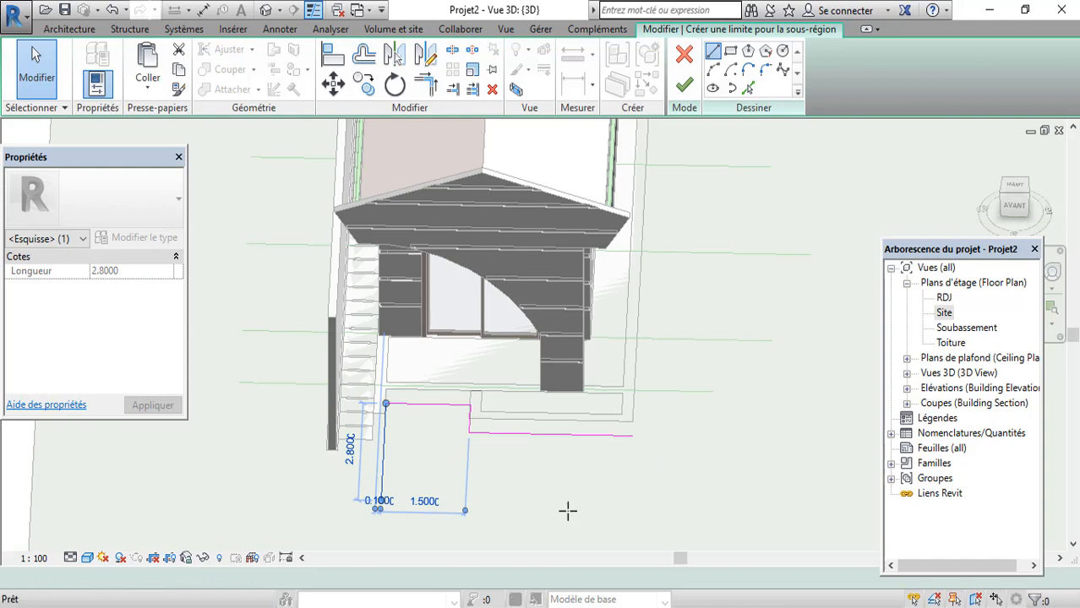
- Draw a boundary line about 2.9 m outward from the free end of the planter line, and a line back towards the steps-side boundary
{"action": "left_click", "coordinate": [632, 437]}
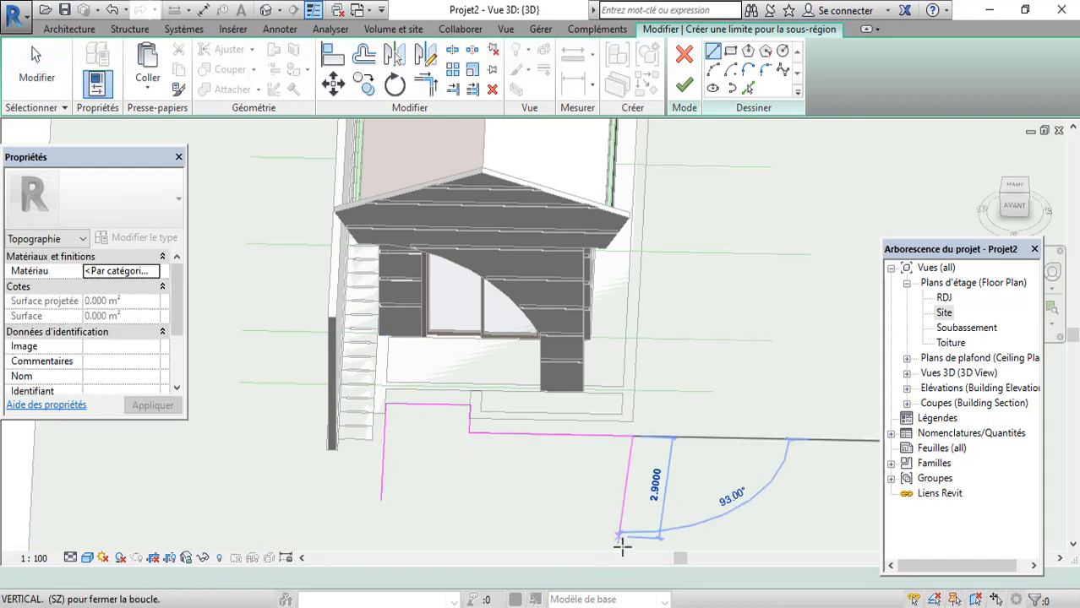
{"action": "left_click", "coordinate": [626, 547]}
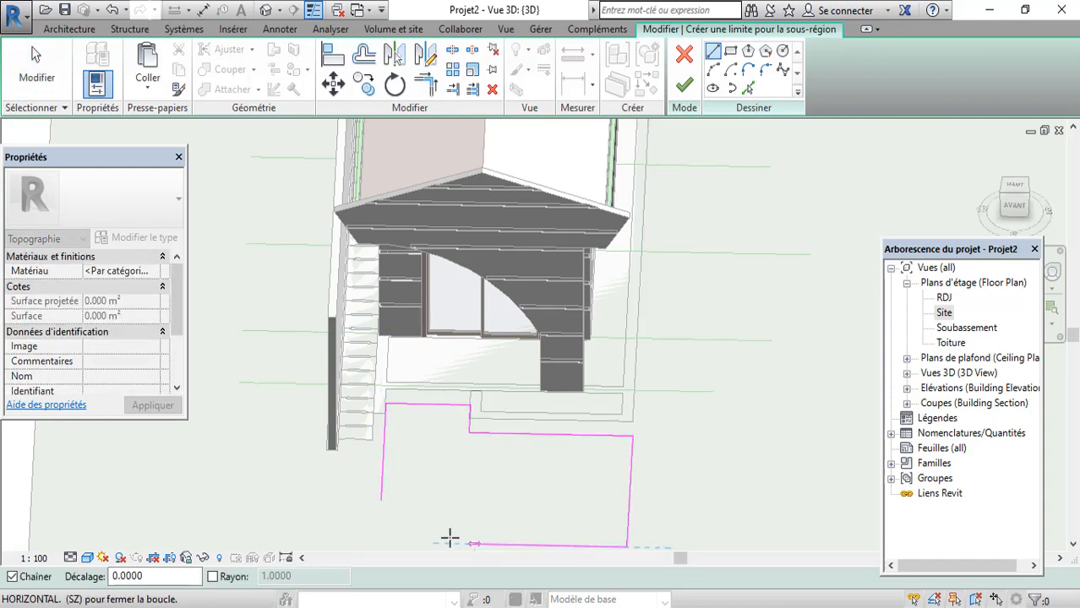
{"action": "left_click", "coordinate": [380, 530]}
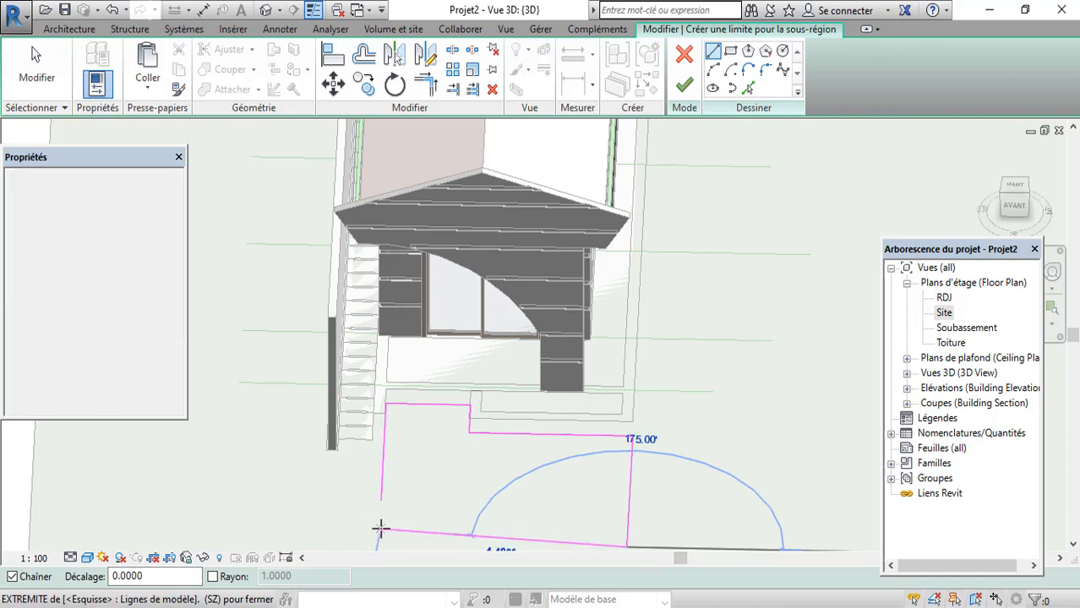
{"action": "key", "text": "Escape"}
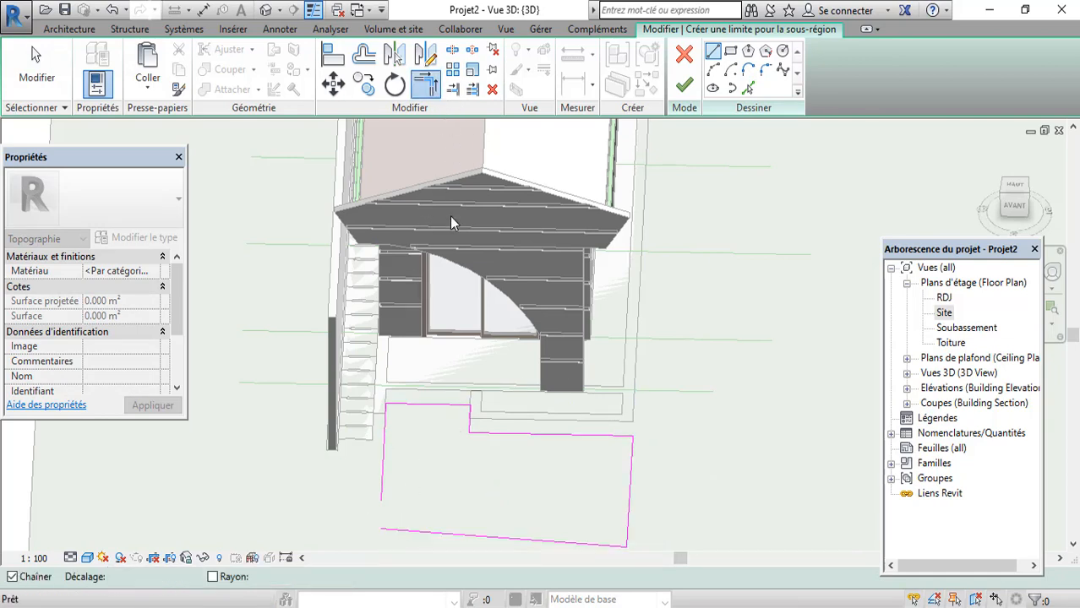
- Trim the open corner of the sub-region boundary beside the steps into a closed loop and finish the sub-region
{"action": "scroll", "coordinate": [451, 222], "scroll_direction": "down", "scroll_amount": 3}
{"action": "key", "text": "Escape"}
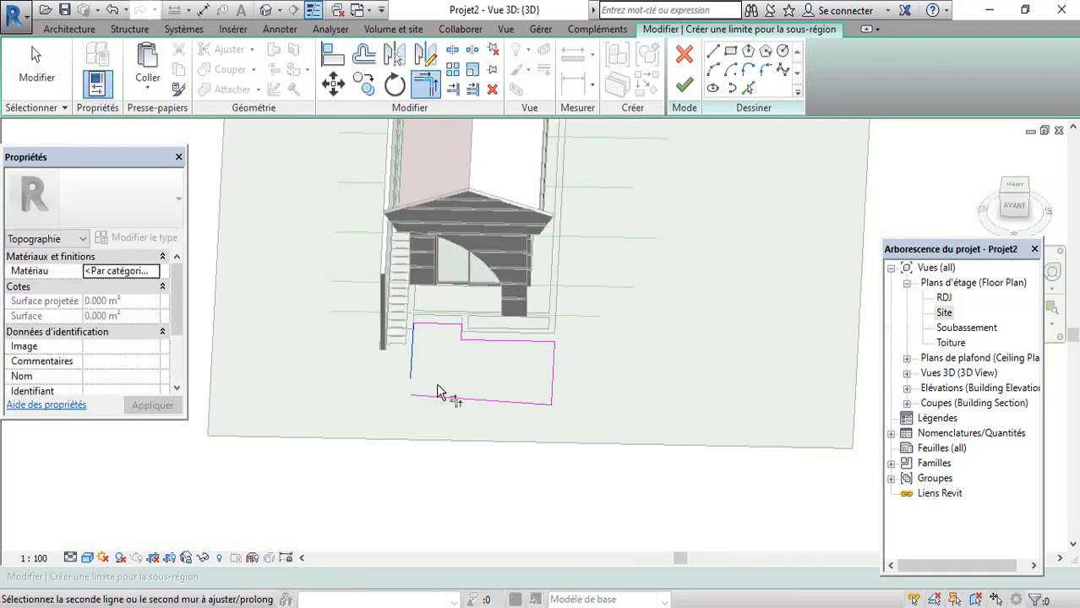
{"action": "scroll", "coordinate": [462, 400], "scroll_direction": "down", "scroll_amount": 2}
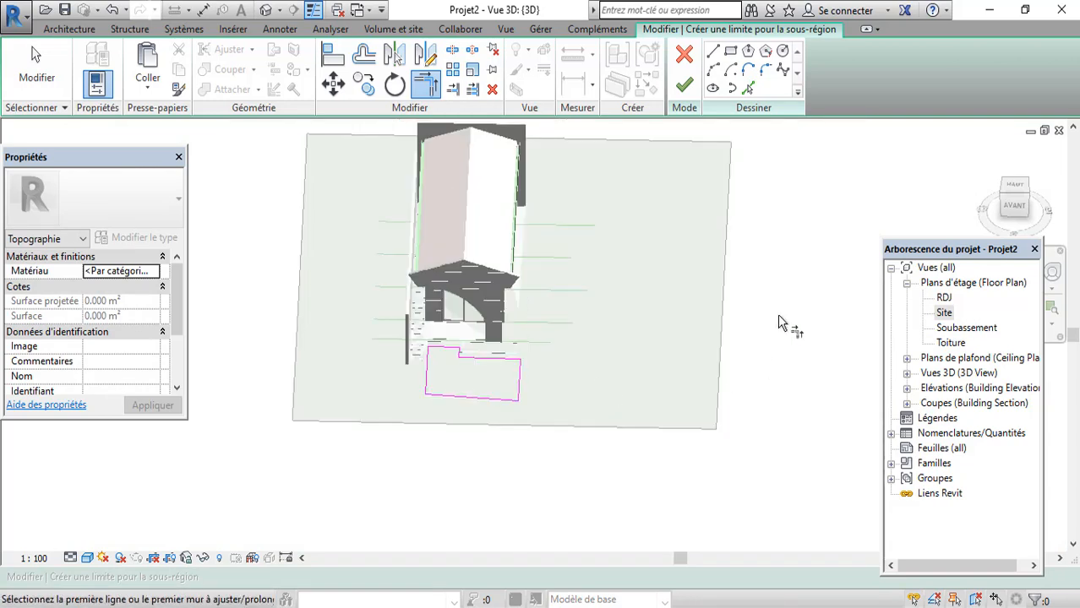
{"action": "scroll", "coordinate": [493, 397], "scroll_direction": "down", "scroll_amount": 2}
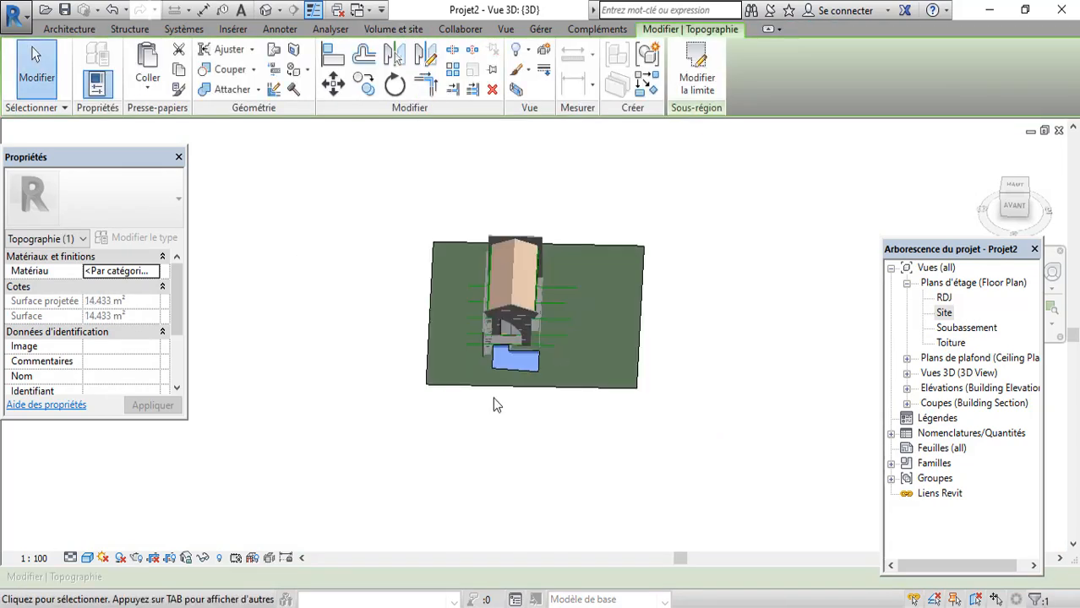
{"action": "scroll", "coordinate": [553, 366], "scroll_direction": "up", "scroll_amount": 5}
{"action": "key", "text": "Escape"}
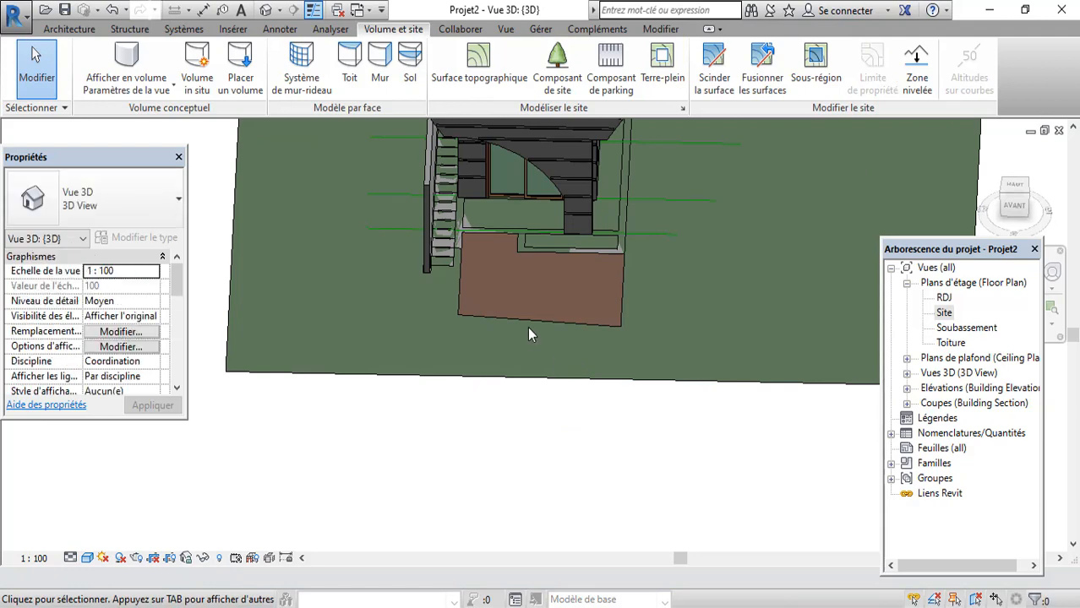
- Assign the Stone (2) material to the sub-region in front of the entrance
{"action": "left_click", "coordinate": [529, 321]}
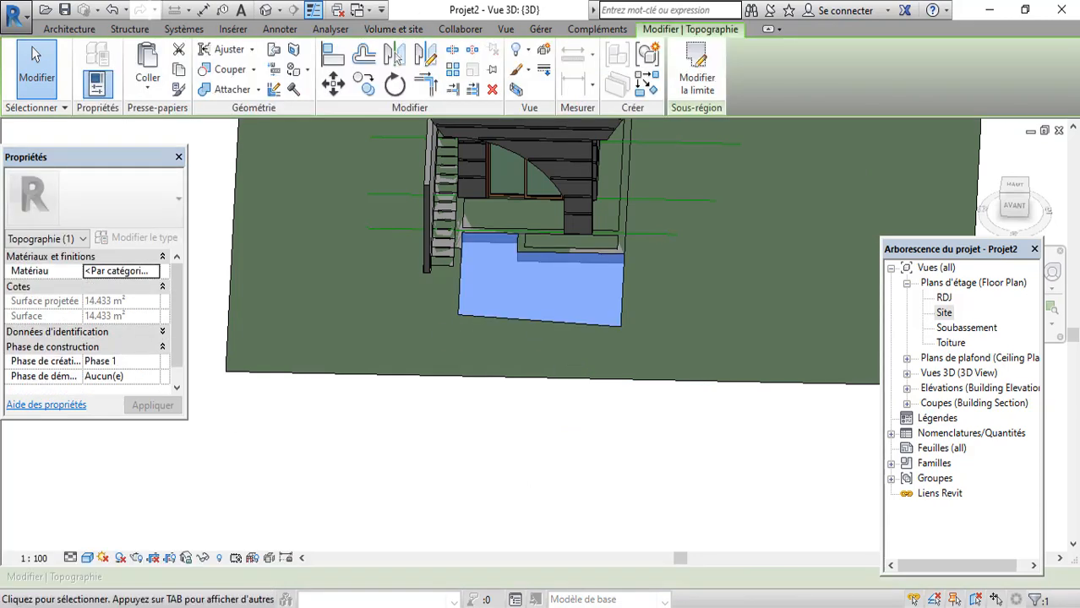
{"action": "left_click", "coordinate": [156, 271]}
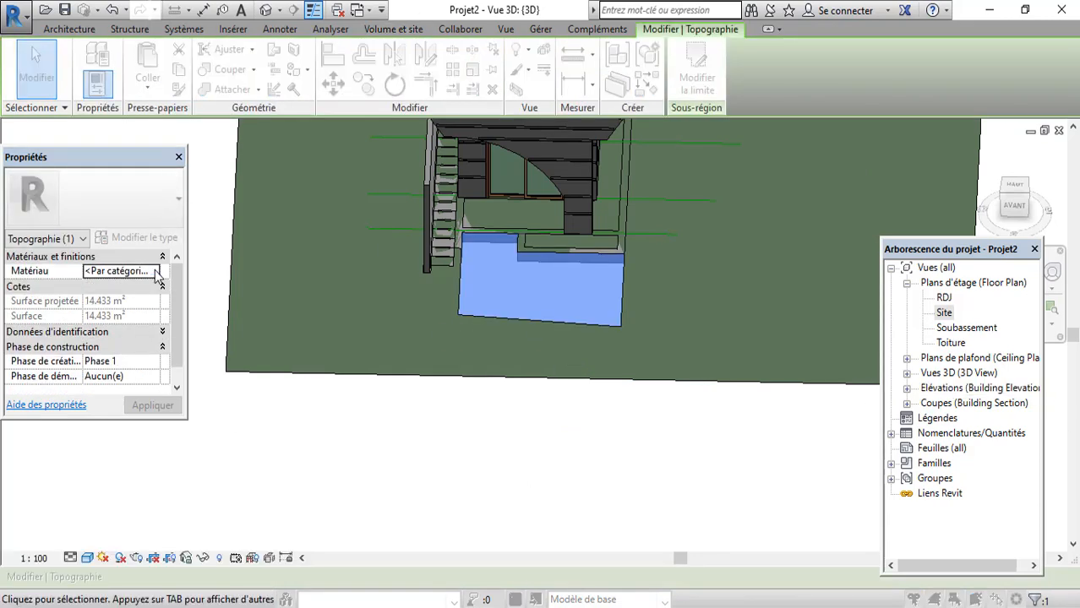
{"action": "scroll", "coordinate": [354, 345], "scroll_direction": "down", "scroll_amount": 2}
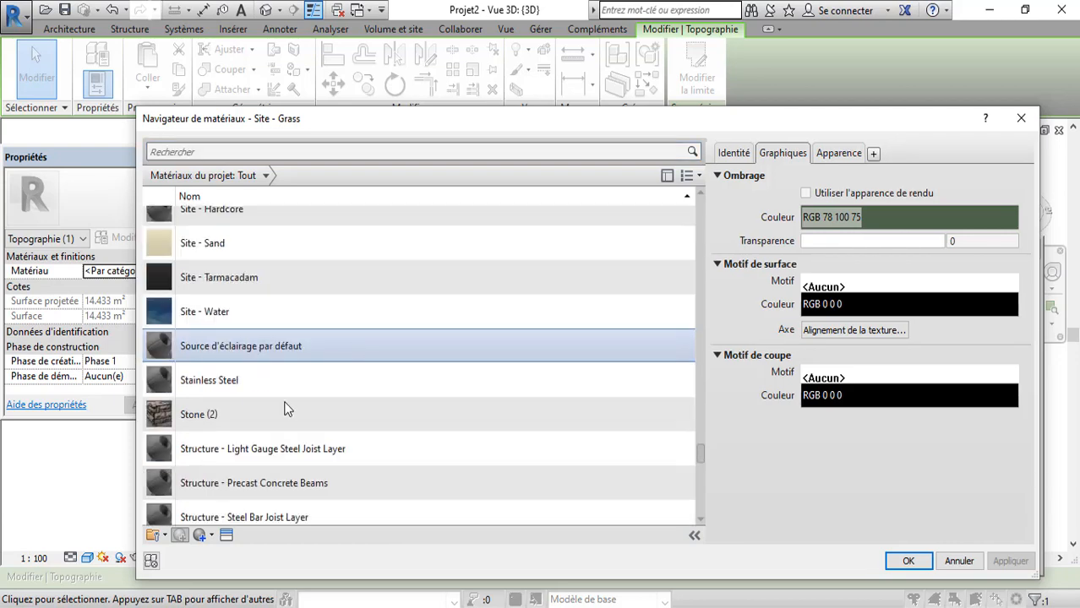
{"action": "scroll", "coordinate": [291, 382], "scroll_direction": "down", "scroll_amount": 10}
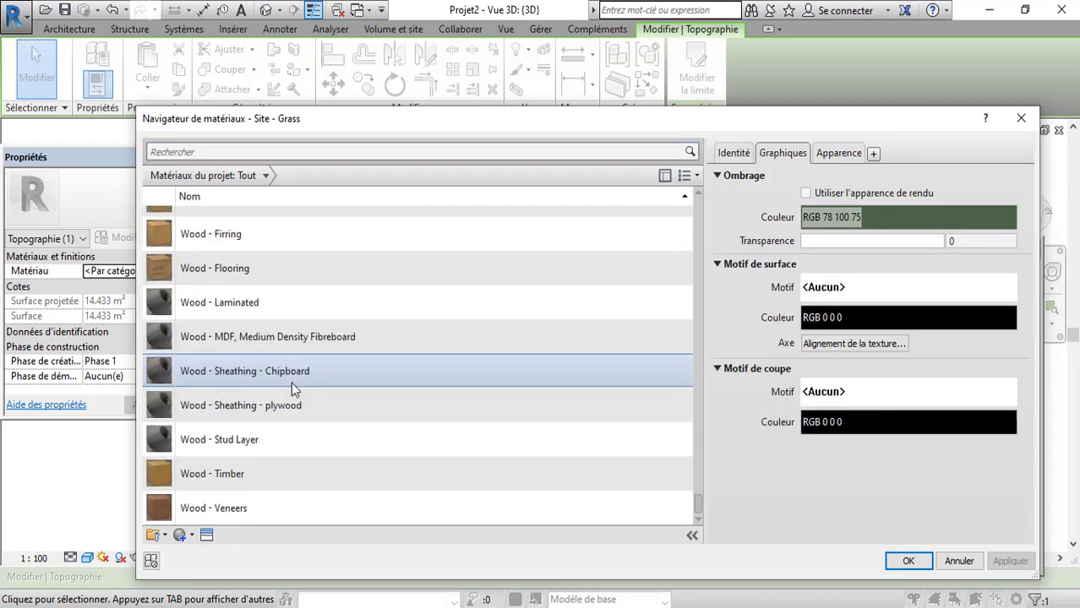
{"action": "scroll", "coordinate": [291, 382], "scroll_direction": "up", "scroll_amount": 7}
{"action": "scroll", "coordinate": [290, 382], "scroll_direction": "down", "scroll_amount": 1}
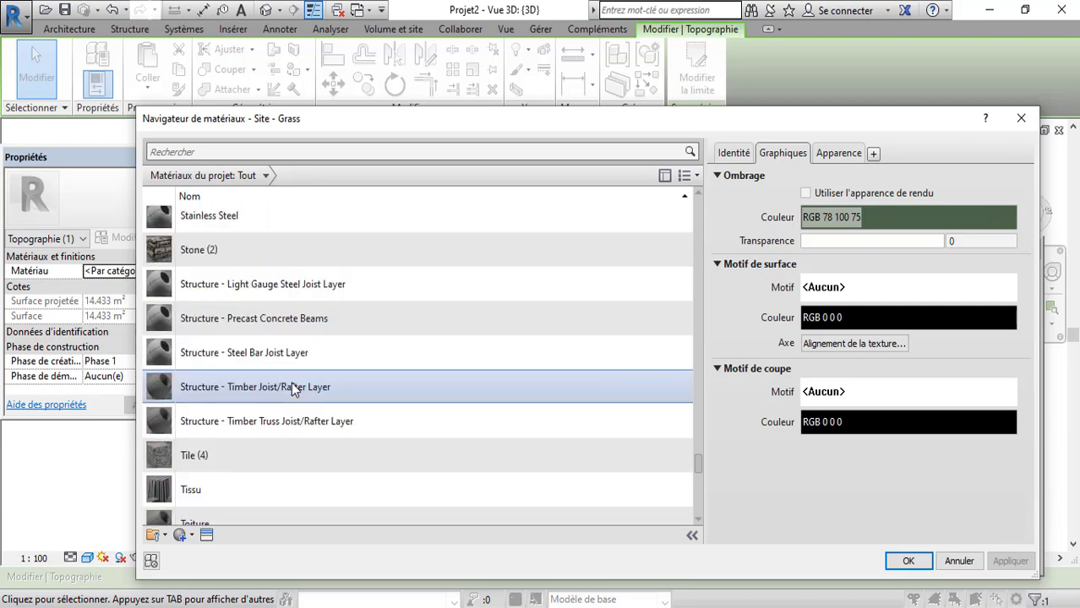
{"action": "scroll", "coordinate": [291, 382], "scroll_direction": "up", "scroll_amount": 1}
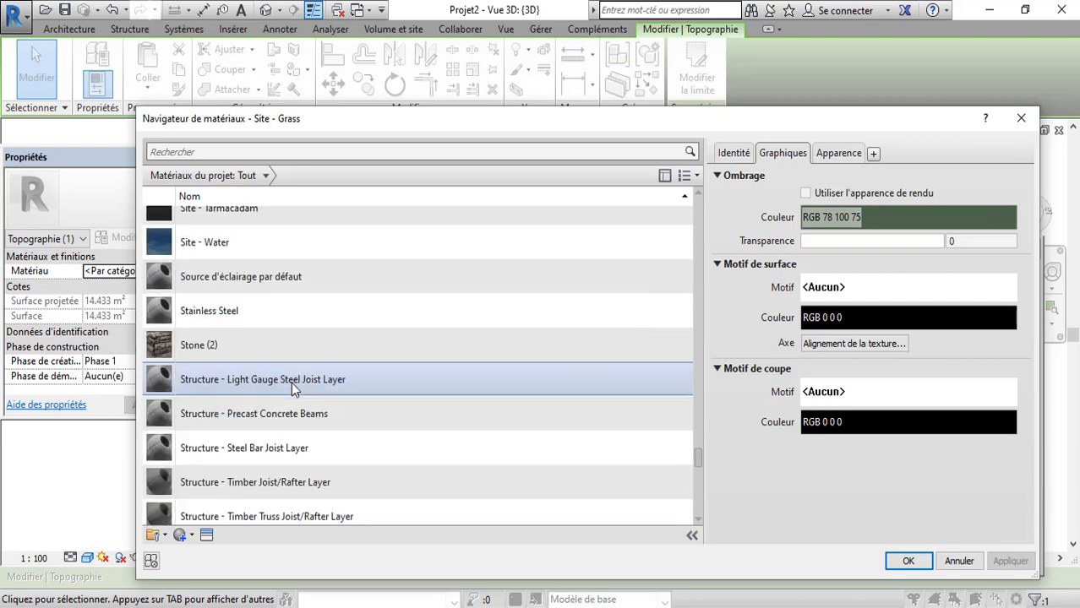
{"action": "left_click", "coordinate": [240, 347]}
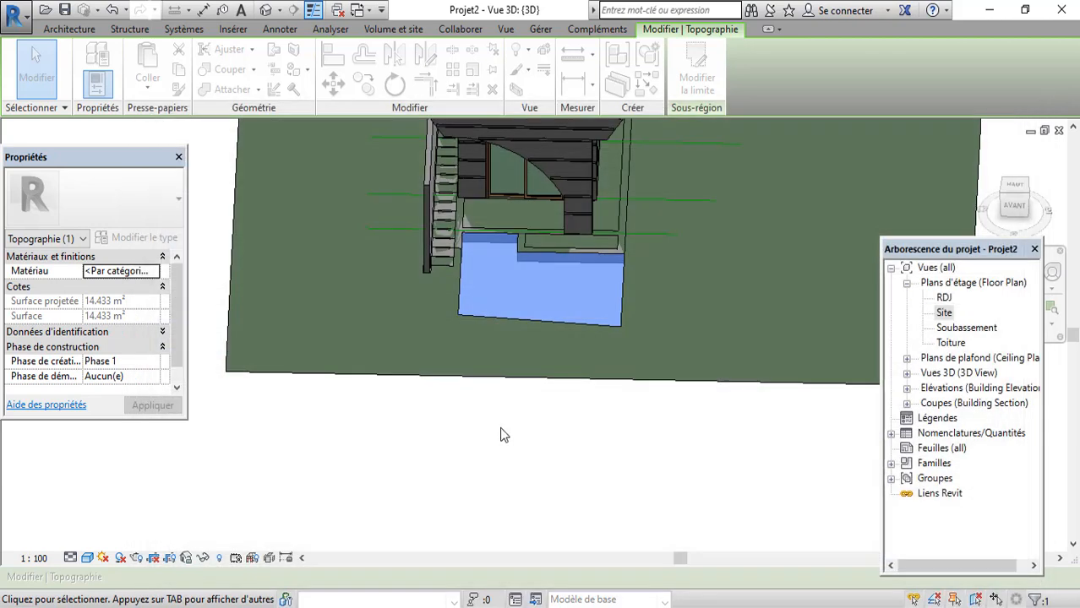
{"action": "scroll", "coordinate": [500, 429], "scroll_direction": "down", "scroll_amount": 2}
{"action": "left_click", "coordinate": [537, 431]}
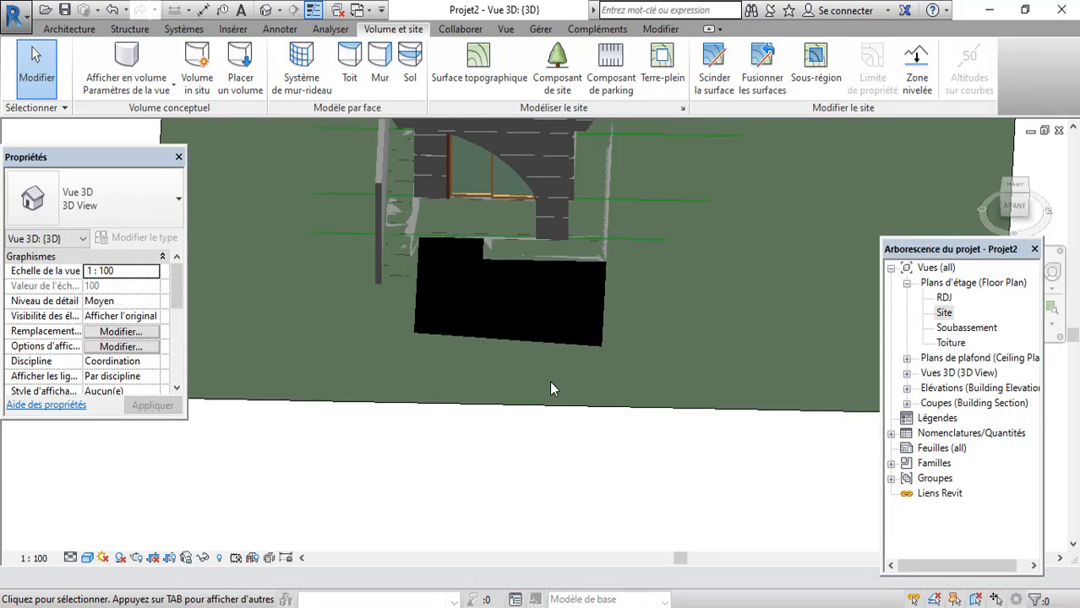
- Create a building pad on the Soubassement level from a rectangle about 4.3 by 2.7 m on the terrain near the planter
{"action": "middle_click_drag", "start_coordinate": [549, 382], "coordinate": [478, 394], "text": "shift"}
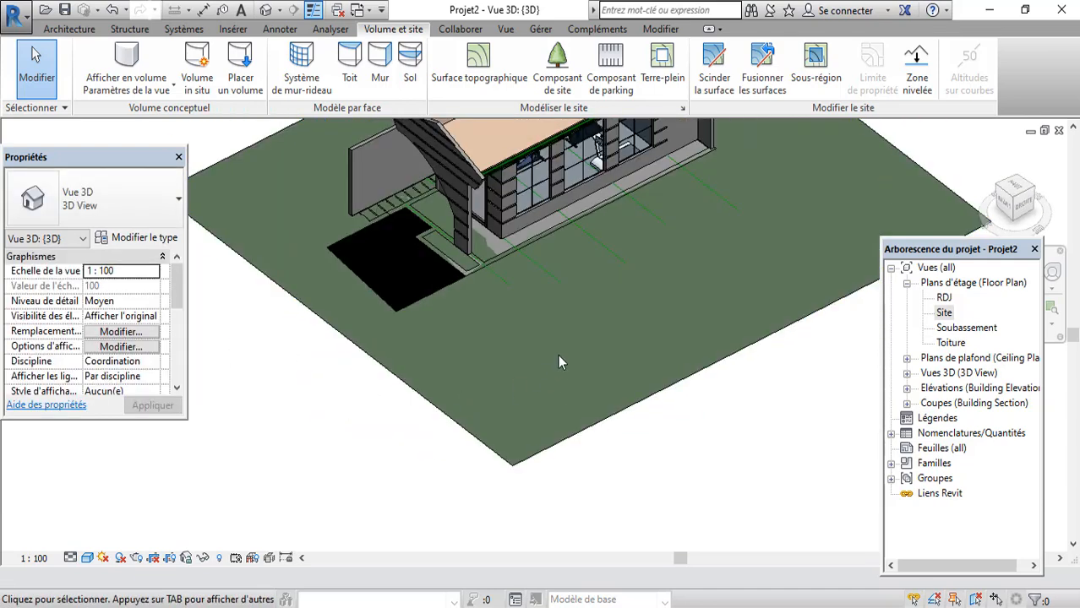
{"action": "scroll", "coordinate": [557, 362], "scroll_direction": "down", "scroll_amount": 3}
{"action": "scroll", "coordinate": [727, 258], "scroll_direction": "up", "scroll_amount": 1}
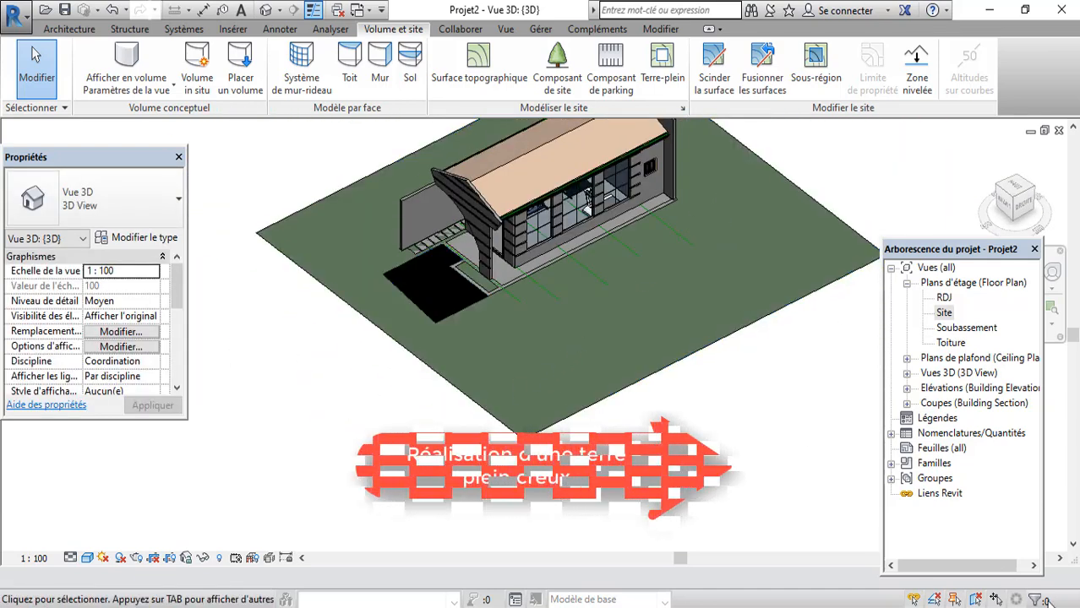
{"action": "left_click", "coordinate": [663, 80]}
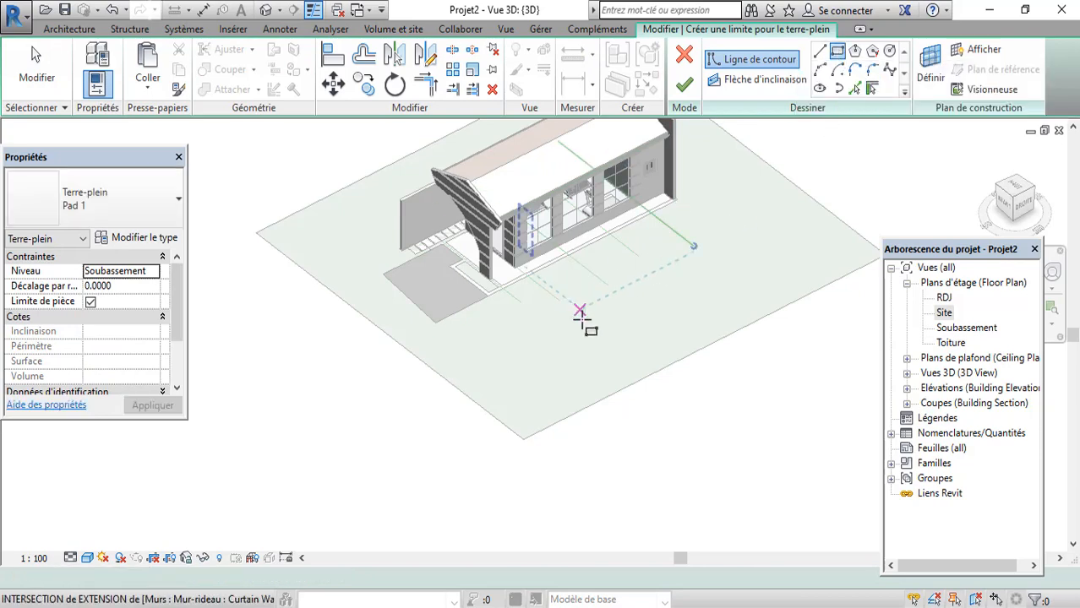
{"action": "scroll", "coordinate": [536, 324], "scroll_direction": "up", "scroll_amount": 3}
{"action": "scroll", "coordinate": [499, 321], "scroll_direction": "down", "scroll_amount": 4}
{"action": "scroll", "coordinate": [507, 333], "scroll_direction": "up", "scroll_amount": 4}
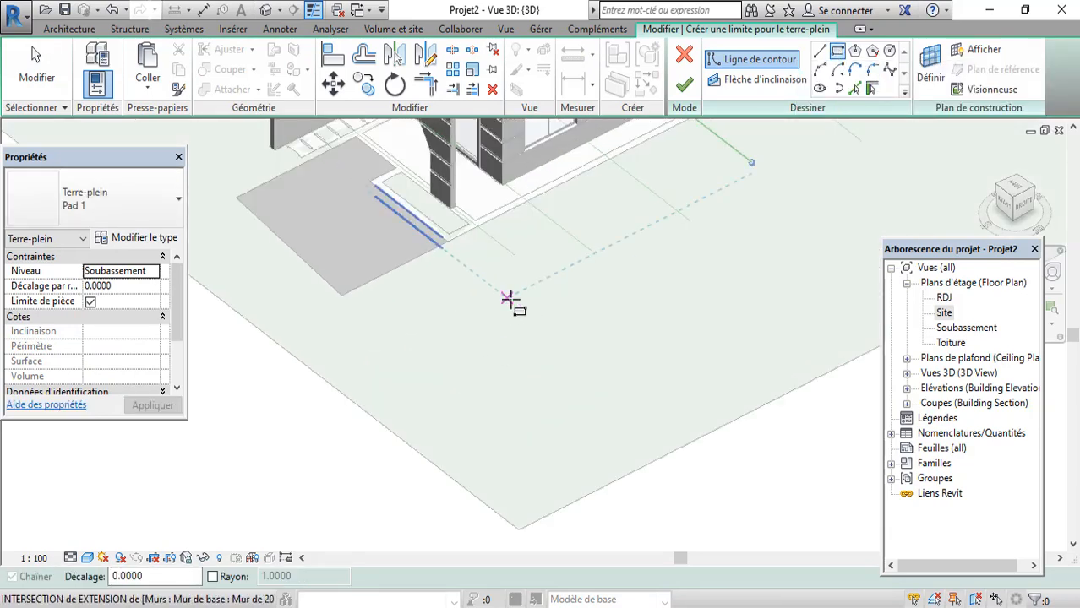
{"action": "left_click", "coordinate": [509, 300]}
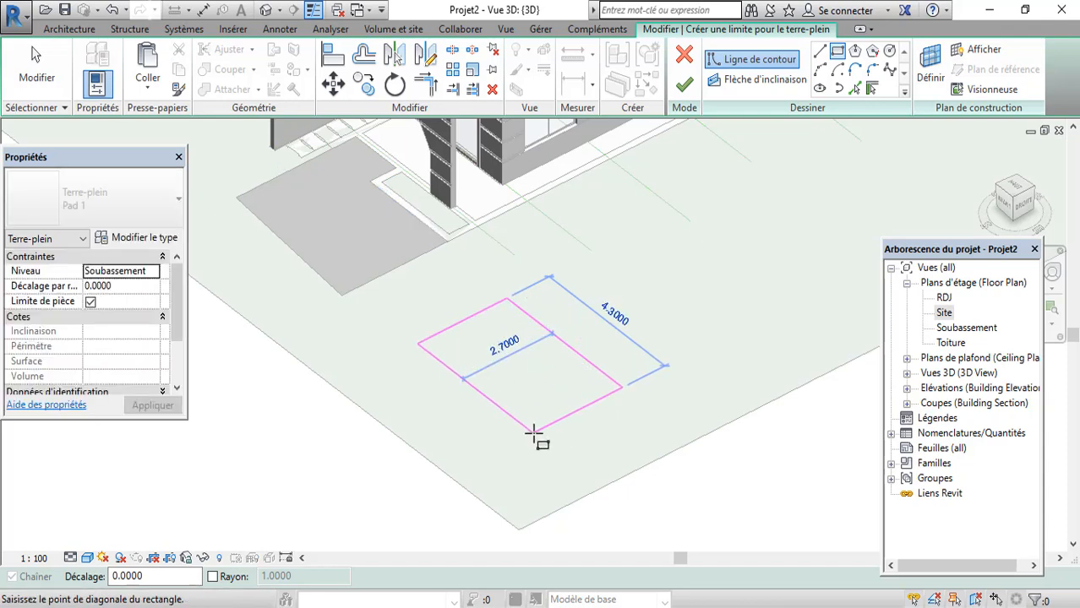
{"action": "left_click", "coordinate": [534, 433]}
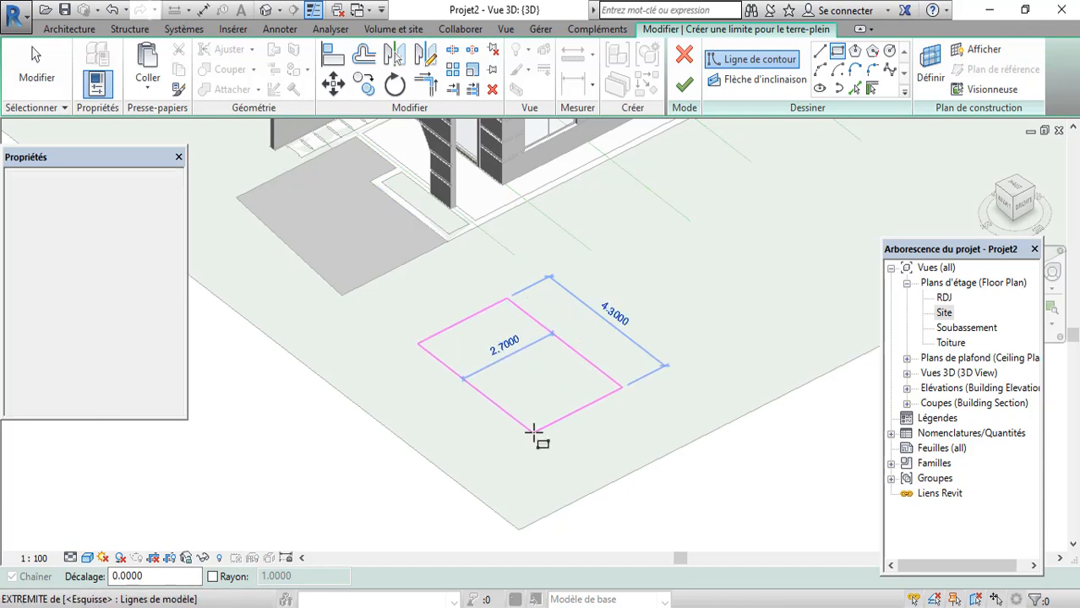
{"action": "left_click", "coordinate": [684, 85]}
- Set the rectangular pad's height offset from the Soubassement level to 0.3 m
{"action": "left_click", "coordinate": [523, 356]}
{"action": "scroll", "coordinate": [522, 356], "scroll_direction": "up", "scroll_amount": 5}
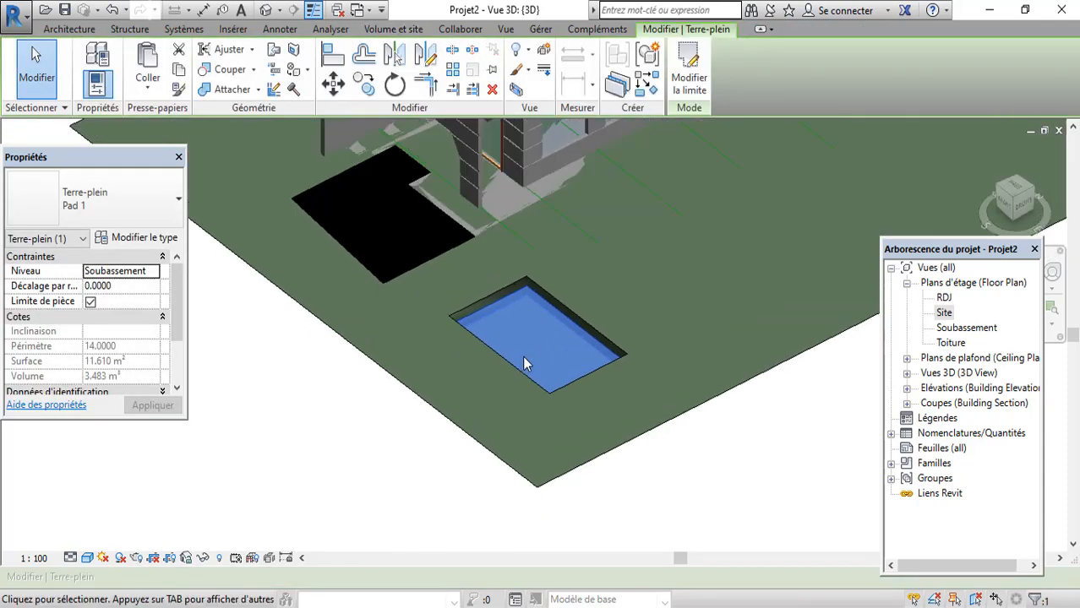
{"action": "scroll", "coordinate": [616, 198], "scroll_direction": "down", "scroll_amount": 2}
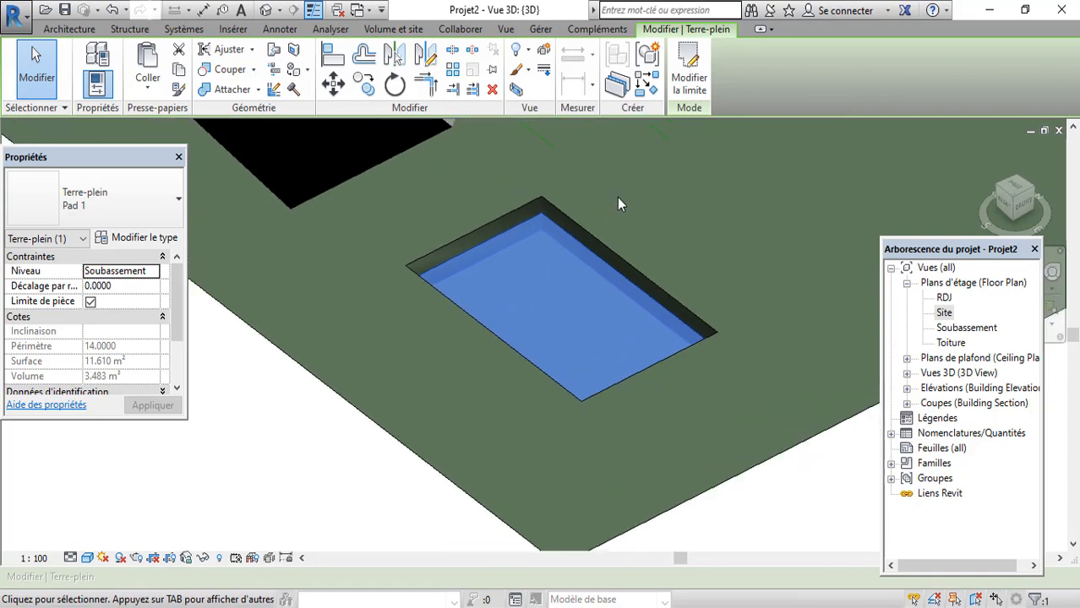
{"action": "key", "text": "Escape"}
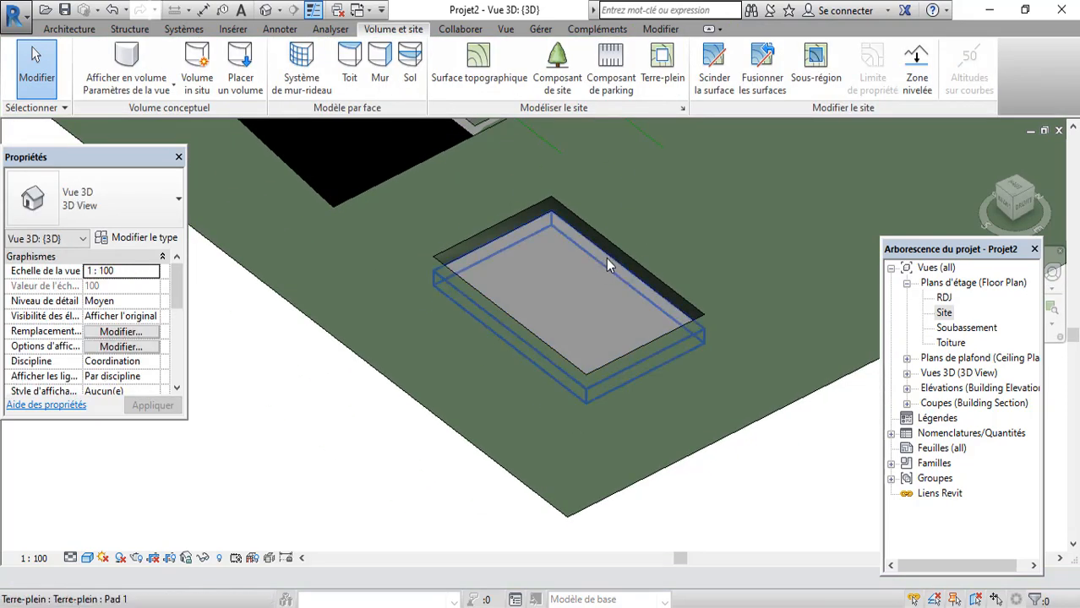
{"action": "left_click", "coordinate": [604, 259]}
{"action": "scroll", "coordinate": [534, 329], "scroll_direction": "down", "scroll_amount": 2}
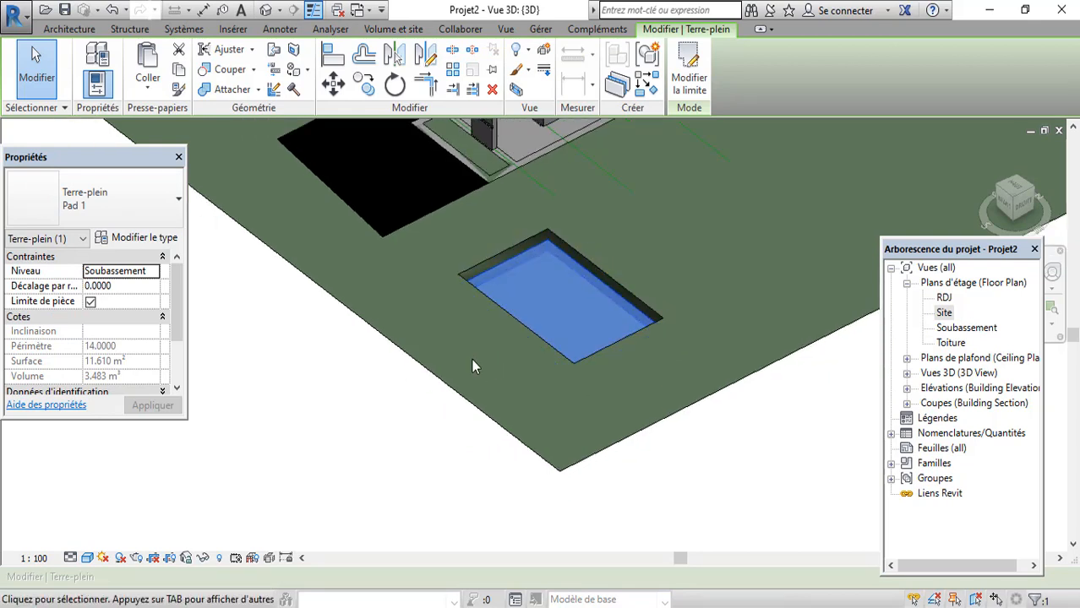
{"action": "left_click", "coordinate": [112, 288]}
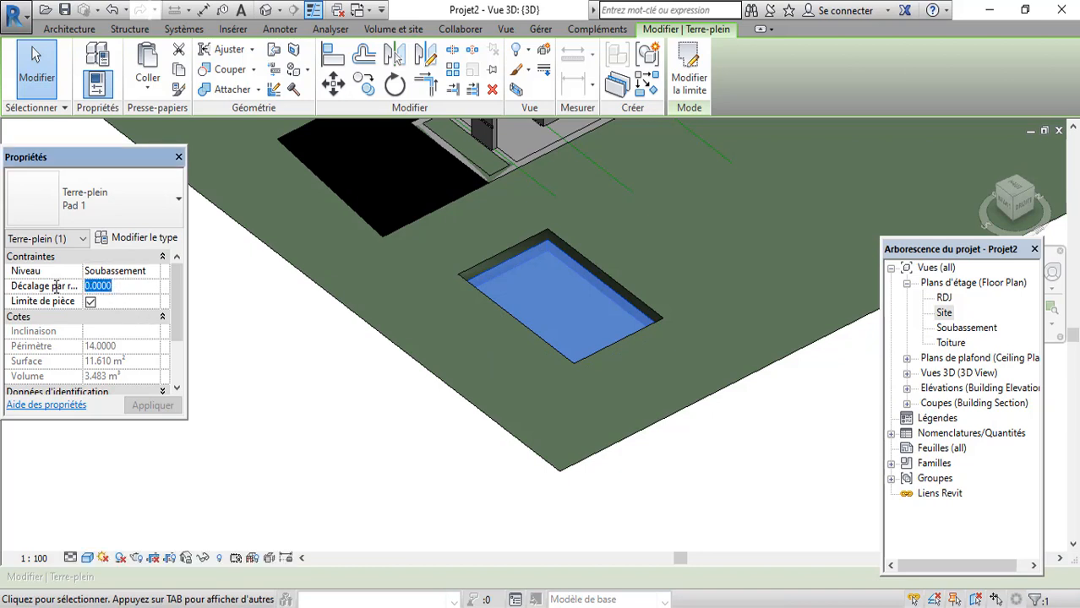
{"action": "type", "text": "0.3"}
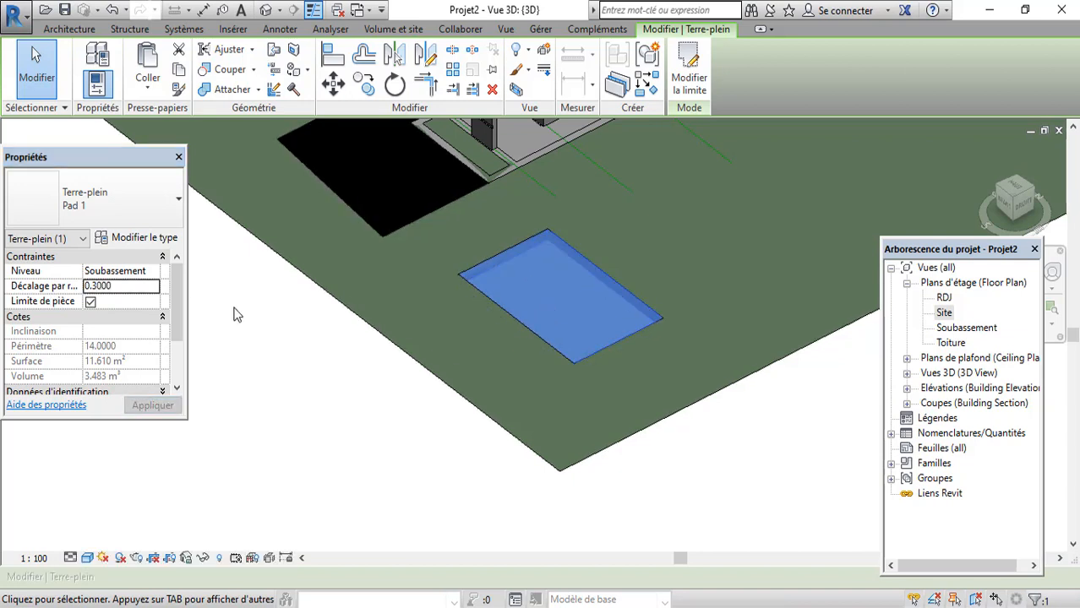
- Raise the pad above the terrain with a level offset of 4 m
{"action": "left_click", "coordinate": [60, 288]}
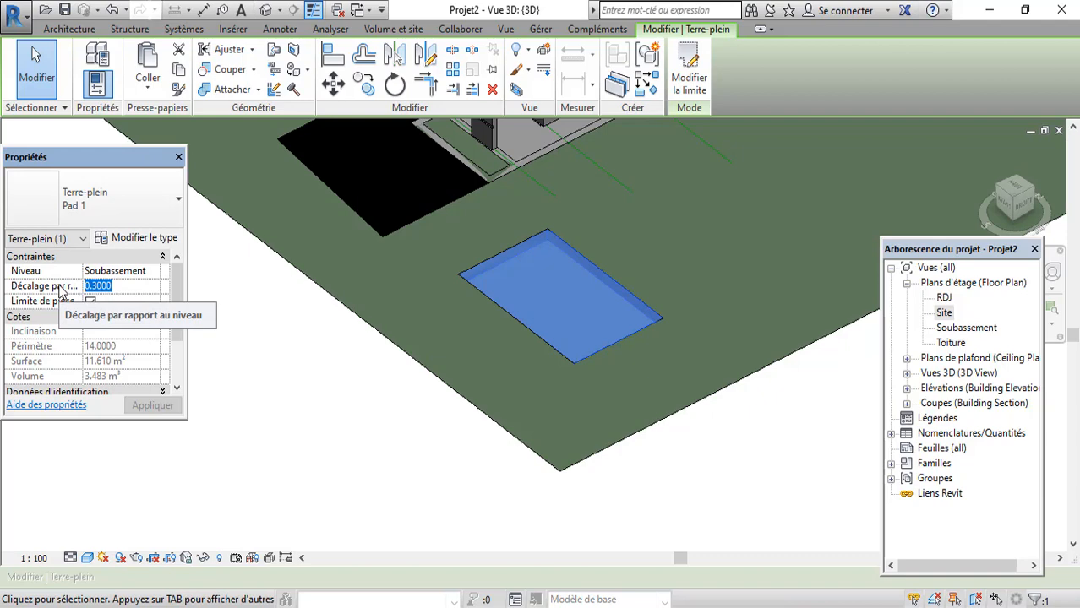
{"action": "type", "text": "4"}
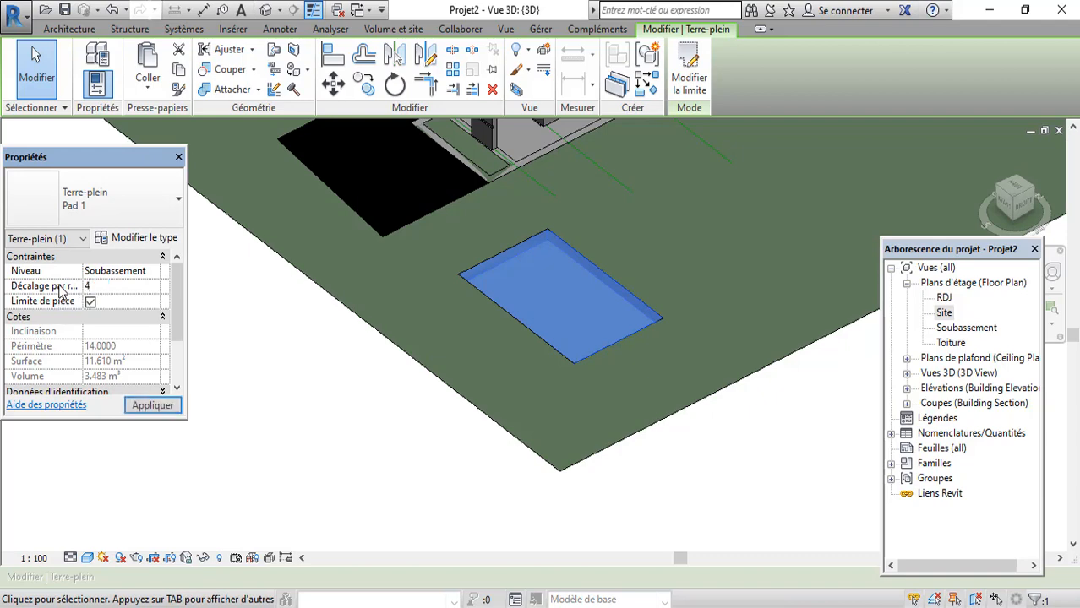
{"action": "scroll", "coordinate": [516, 358], "scroll_direction": "down", "scroll_amount": 3}
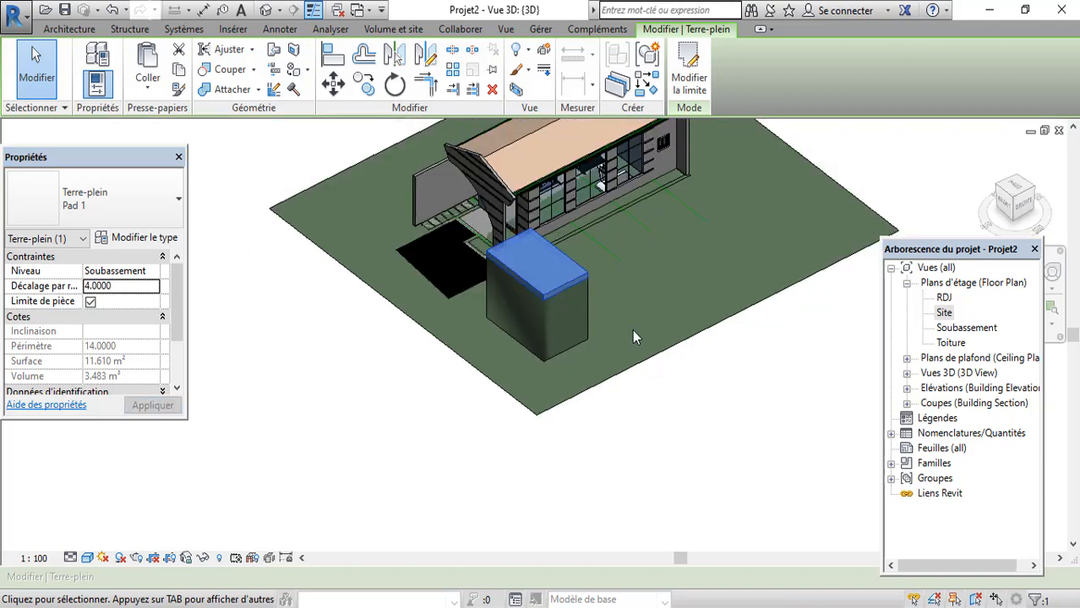
{"action": "key", "text": "Escape"}
{"action": "scroll", "coordinate": [622, 307], "scroll_direction": "up", "scroll_amount": 2}
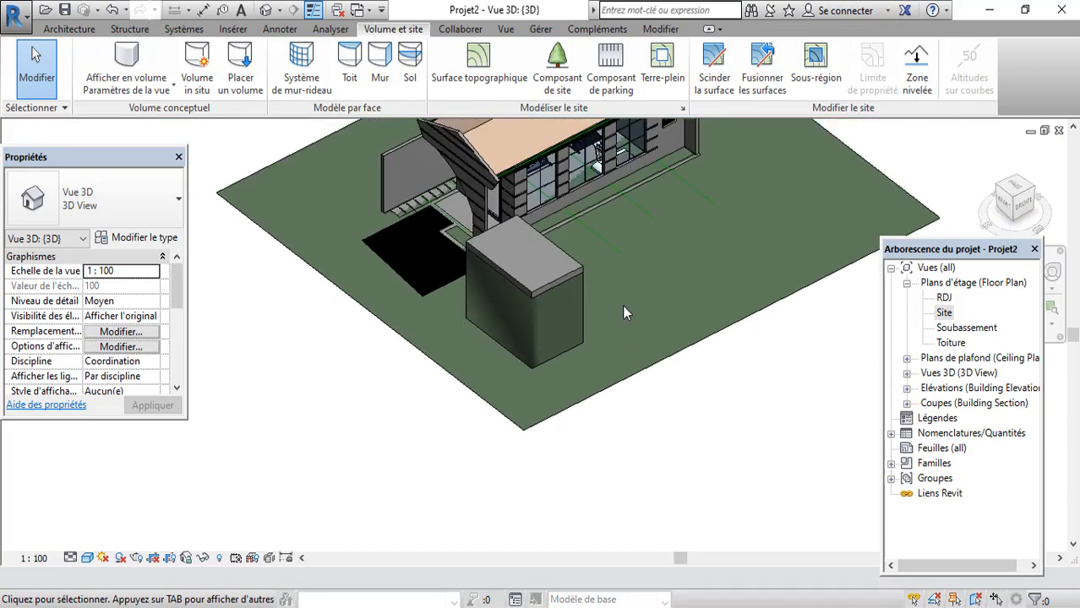
- Delete the raised building pad from the terrain
{"action": "left_click", "coordinate": [539, 279]}
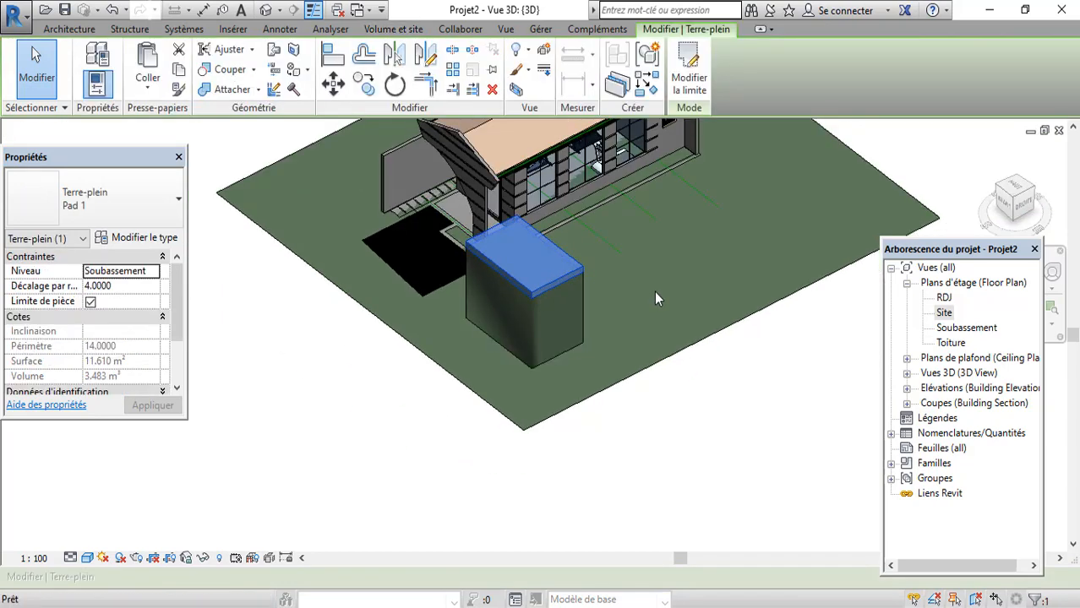
{"action": "key", "text": "Delete"}
{"action": "scroll", "coordinate": [600, 311], "scroll_direction": "down", "scroll_amount": 2}
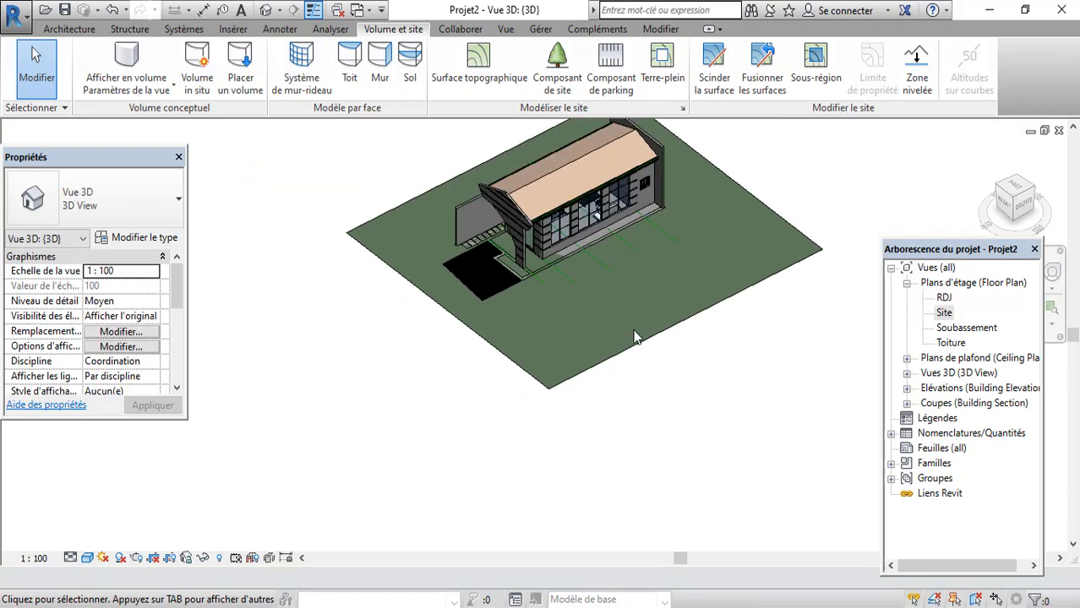
- Open the RDJ floor plan, enter the section view from the marker beside the steps, and cancel the accidental curtain wall change
{"action": "double_click", "coordinate": [944, 298]}
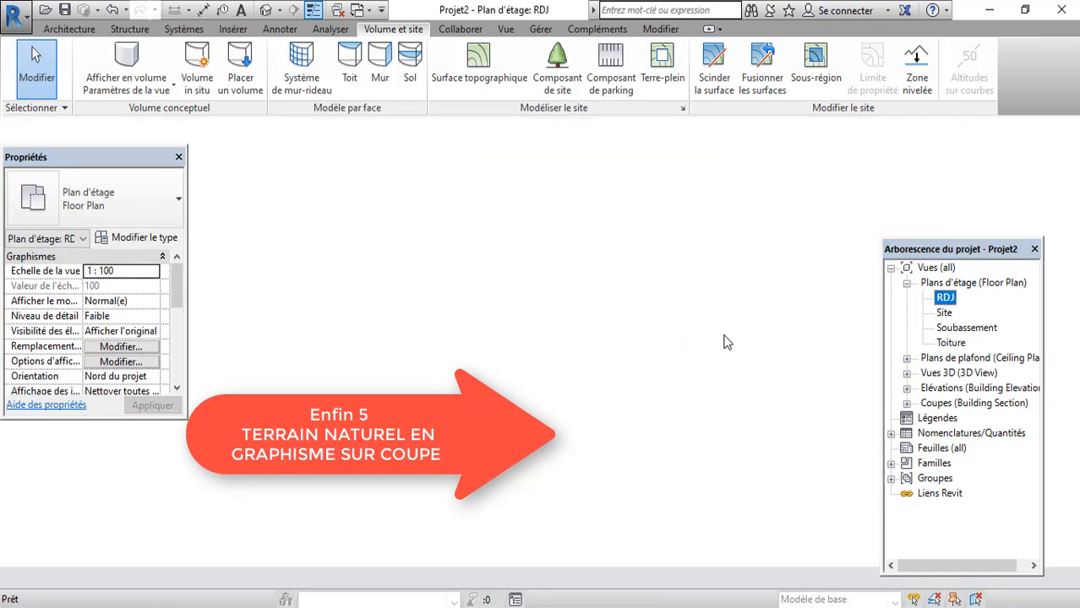
{"action": "scroll", "coordinate": [530, 351], "scroll_direction": "up", "scroll_amount": 5}
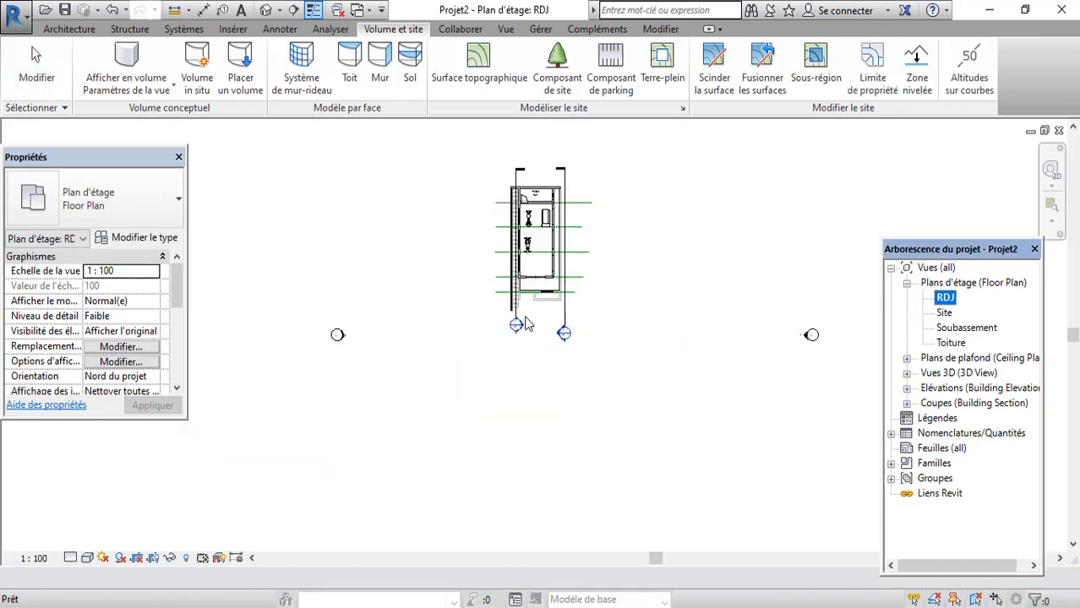
{"action": "scroll", "coordinate": [530, 351], "scroll_direction": "up", "scroll_amount": 4}
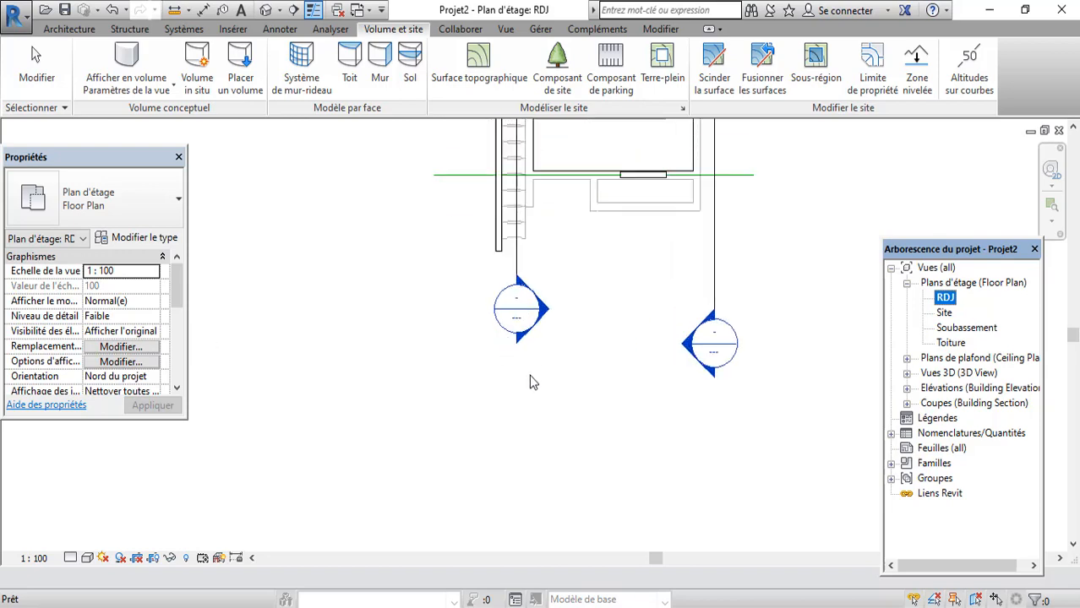
{"action": "double_click", "coordinate": [541, 317]}
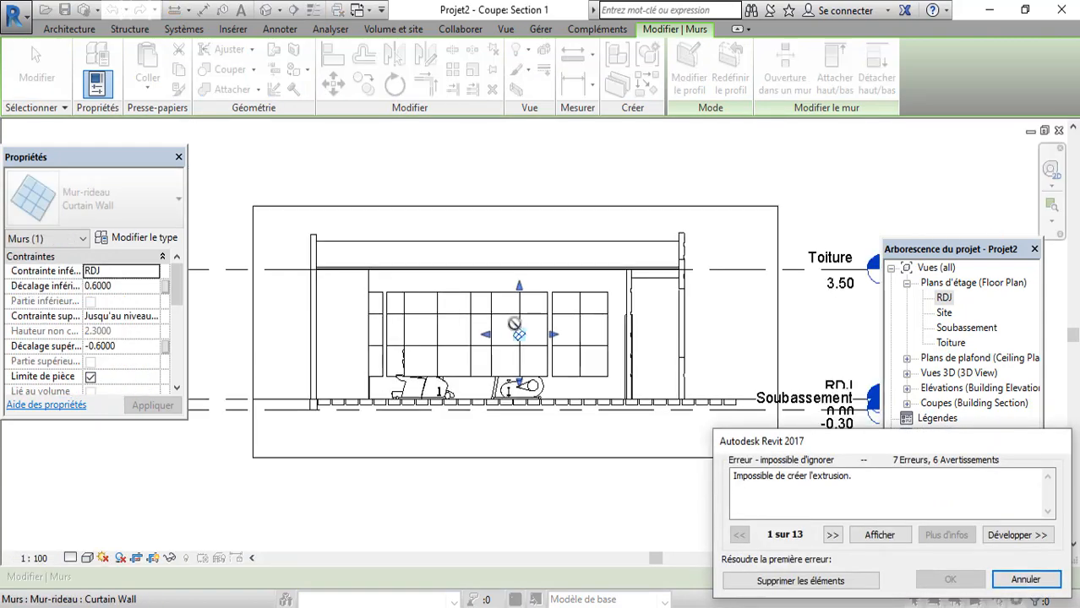
{"action": "left_click", "coordinate": [1021, 581]}
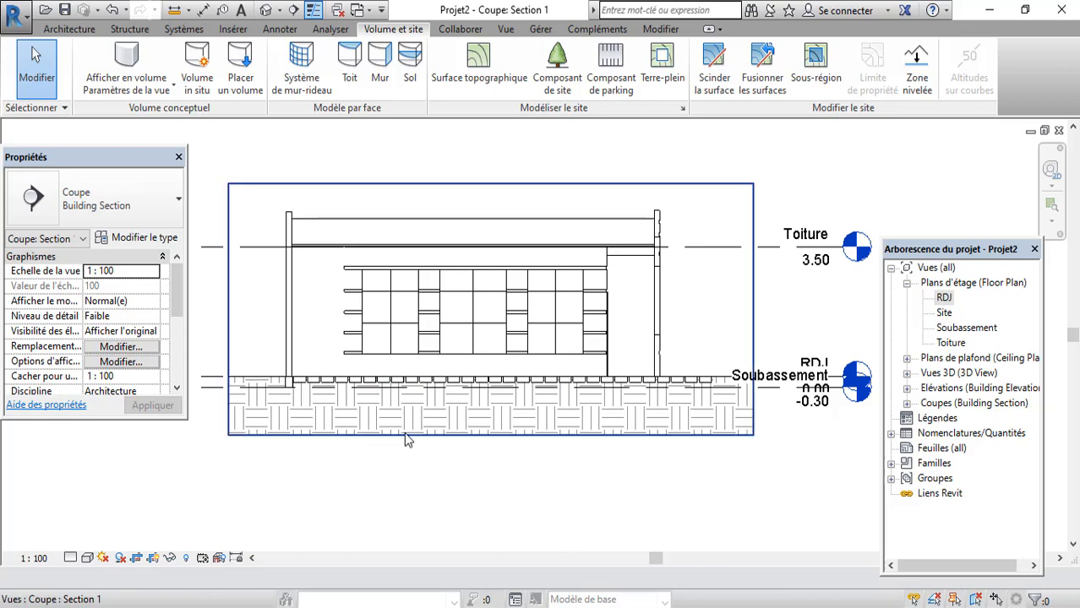
- Delete the terrain topography from the building section view
{"action": "scroll", "coordinate": [273, 378], "scroll_direction": "down", "scroll_amount": 1}
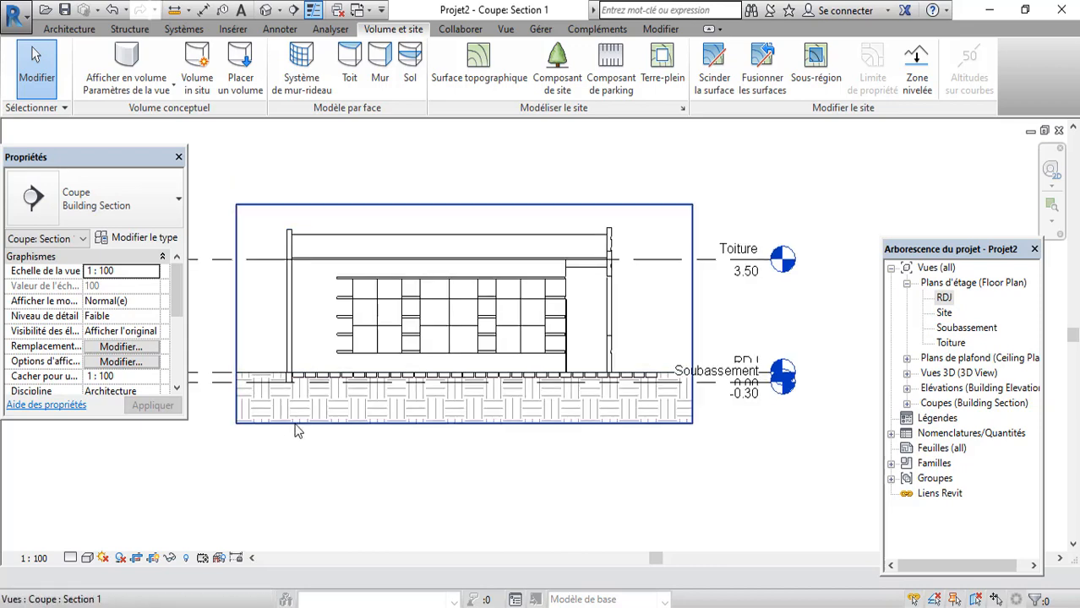
{"action": "scroll", "coordinate": [650, 374], "scroll_direction": "down", "scroll_amount": 1}
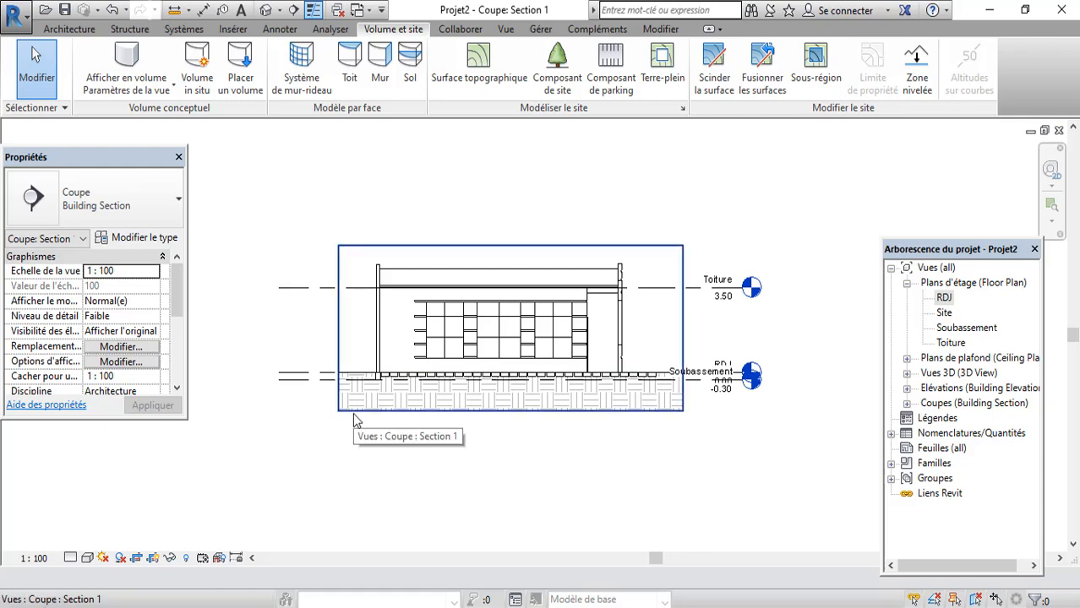
{"action": "scroll", "coordinate": [353, 414], "scroll_direction": "up", "scroll_amount": 4}
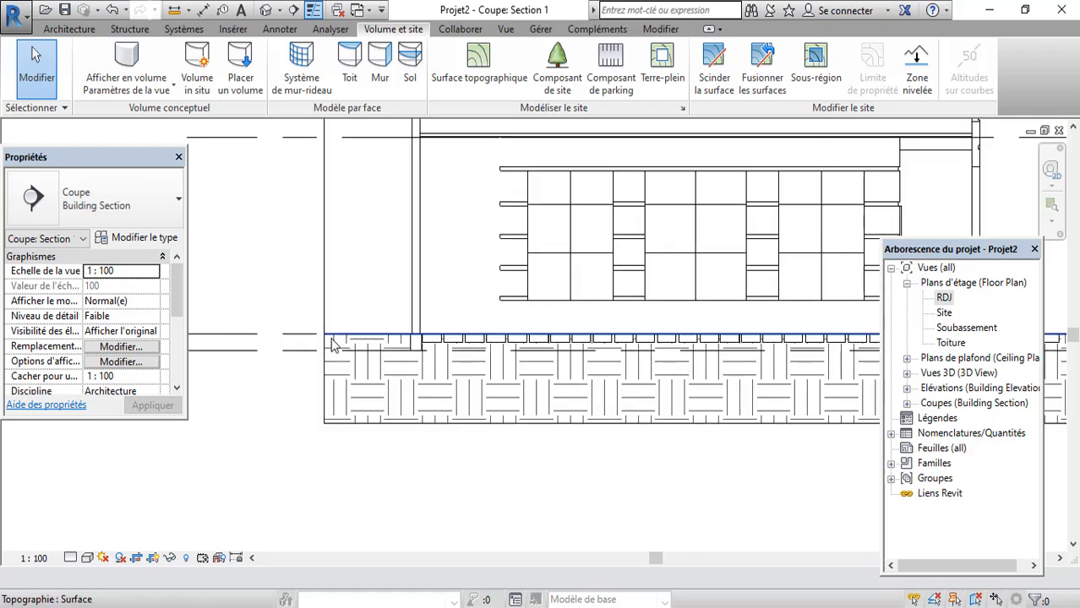
{"action": "scroll", "coordinate": [332, 342], "scroll_direction": "down", "scroll_amount": 2}
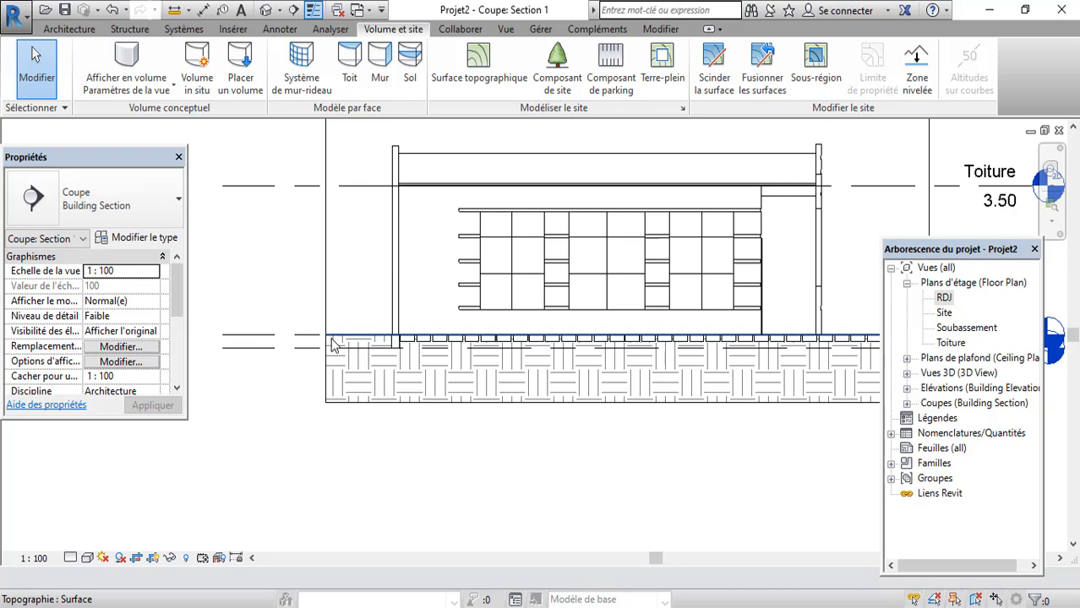
{"action": "scroll", "coordinate": [334, 349], "scroll_direction": "down", "scroll_amount": 2}
{"action": "scroll", "coordinate": [336, 334], "scroll_direction": "up", "scroll_amount": 3}
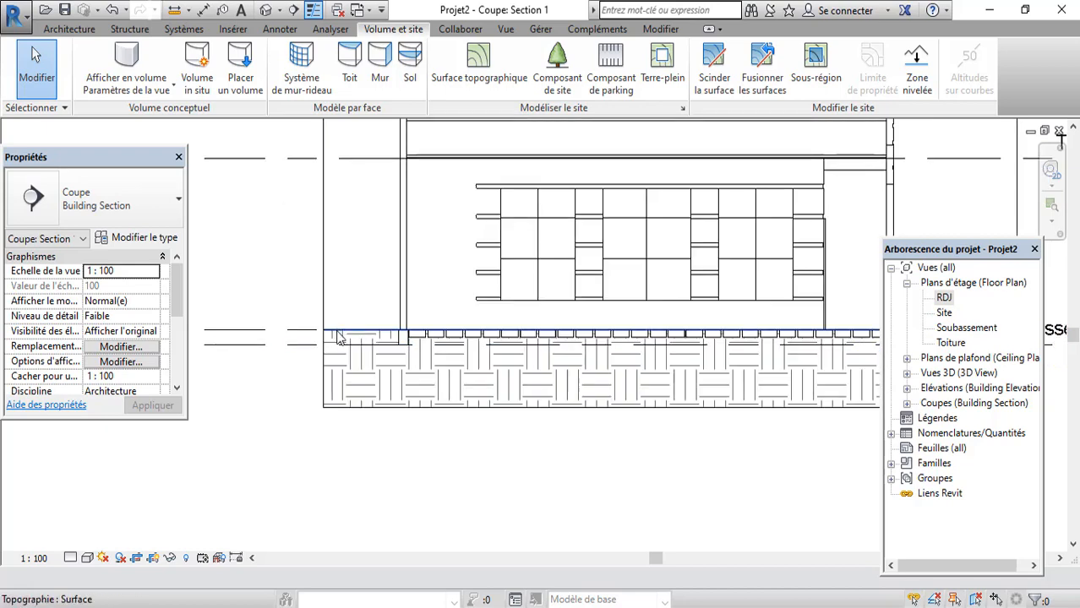
{"action": "left_click", "coordinate": [338, 338]}
{"action": "scroll", "coordinate": [256, 396], "scroll_direction": "down", "scroll_amount": 1}
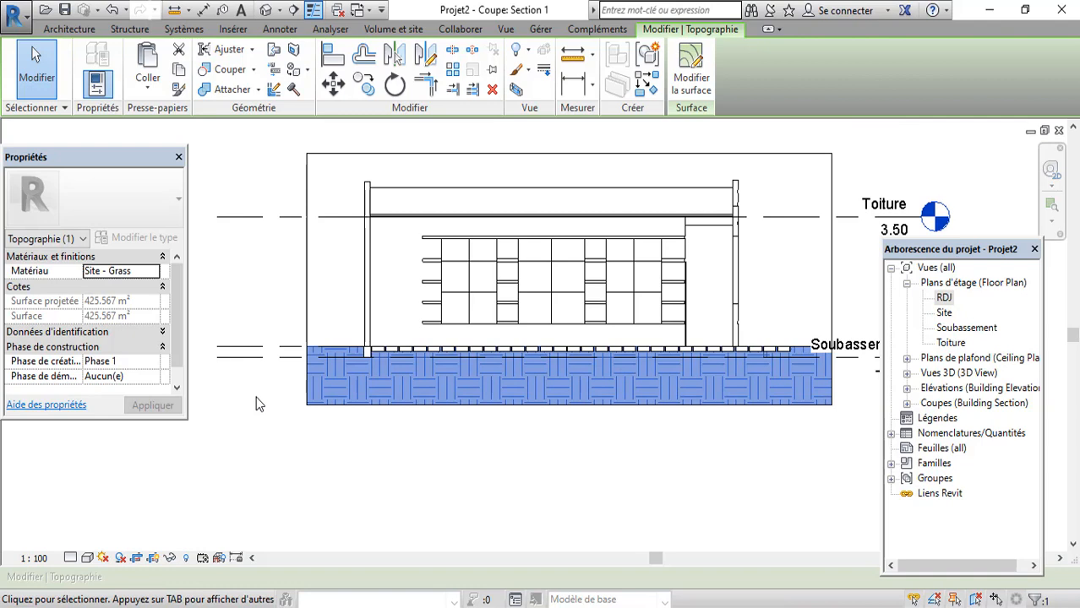
{"action": "left_click", "coordinate": [256, 403]}
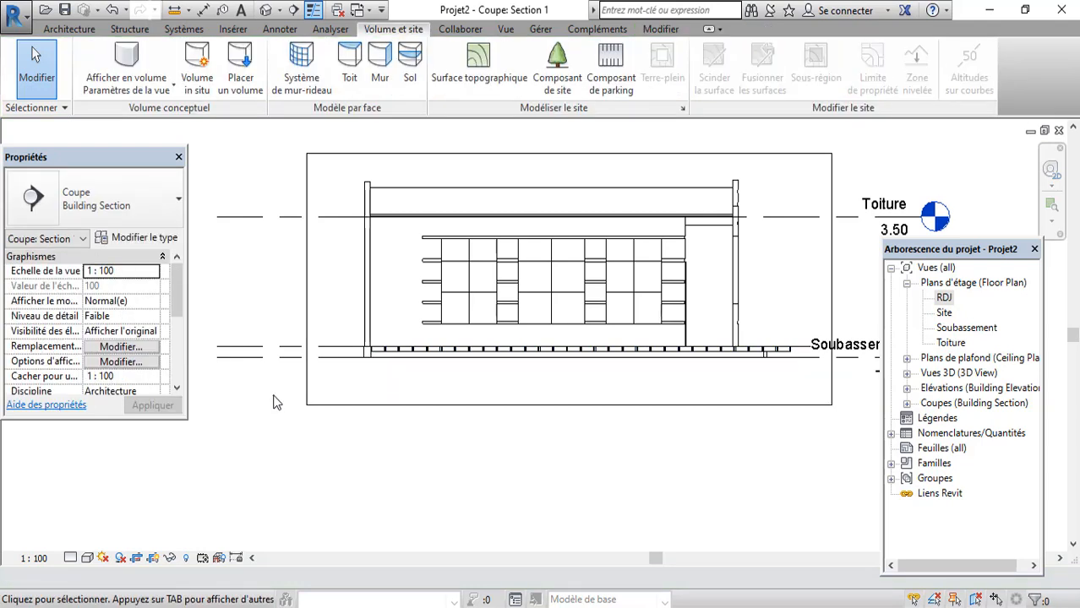
{"action": "scroll", "coordinate": [296, 400], "scroll_direction": "down", "scroll_amount": 1}
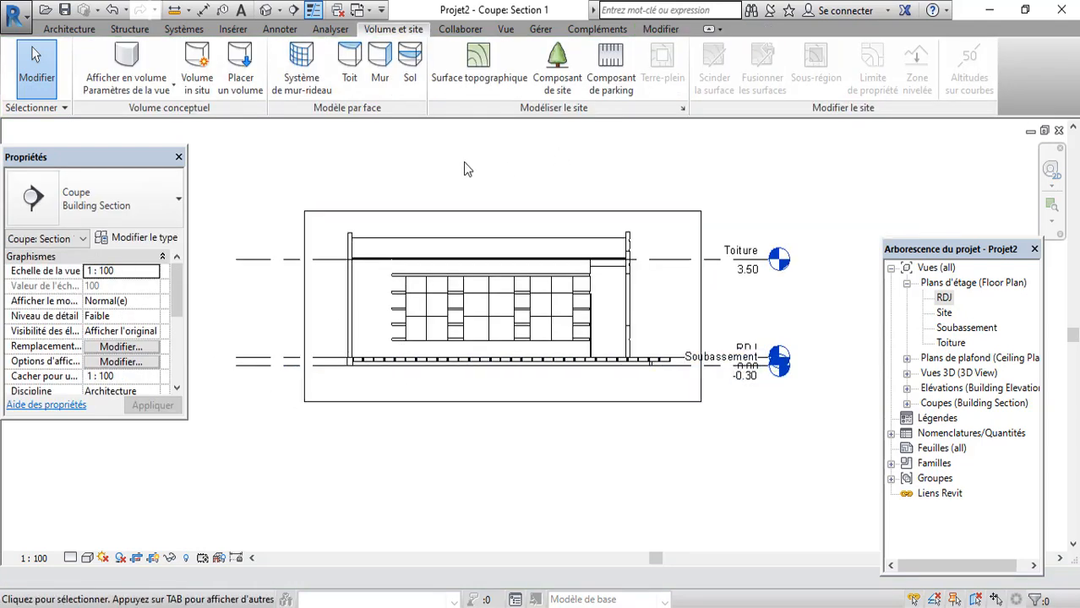
- Sketch a filled region rectangle about 1.63 m by 1.28 m from the Soubassement level to the section frame's lower left corner
{"action": "left_click", "coordinate": [276, 32]}
{"action": "right_click", "coordinate": [376, 175]}
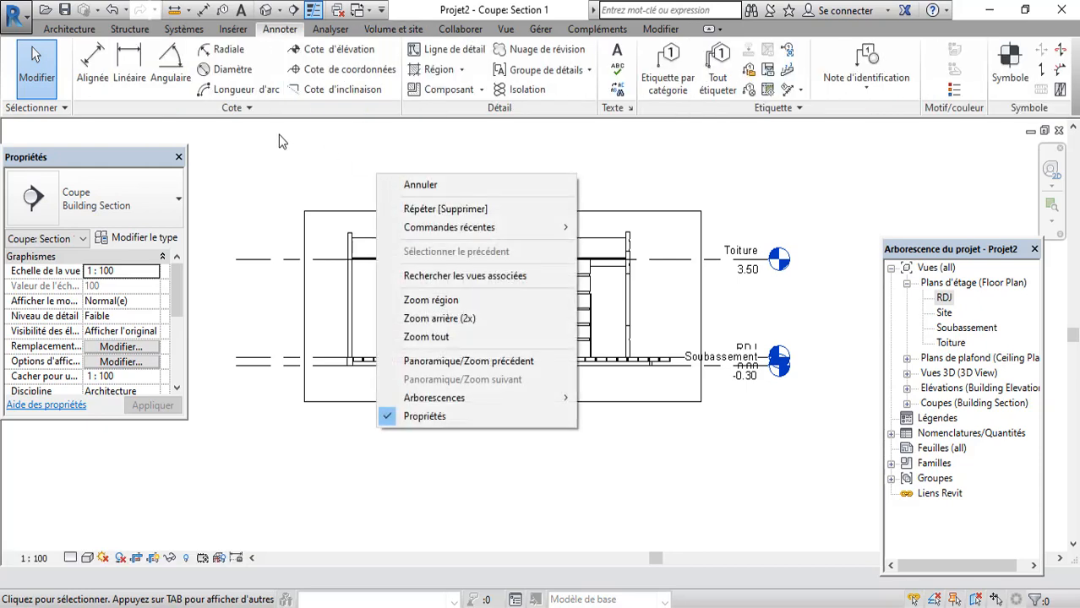
{"action": "left_click", "coordinate": [436, 71]}
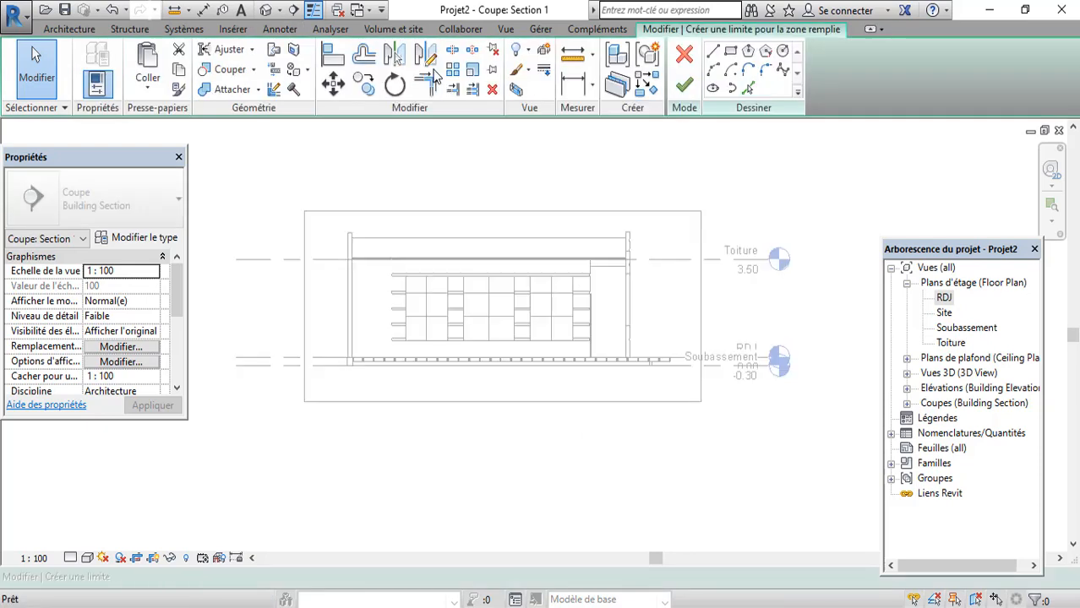
{"action": "left_click", "coordinate": [730, 50]}
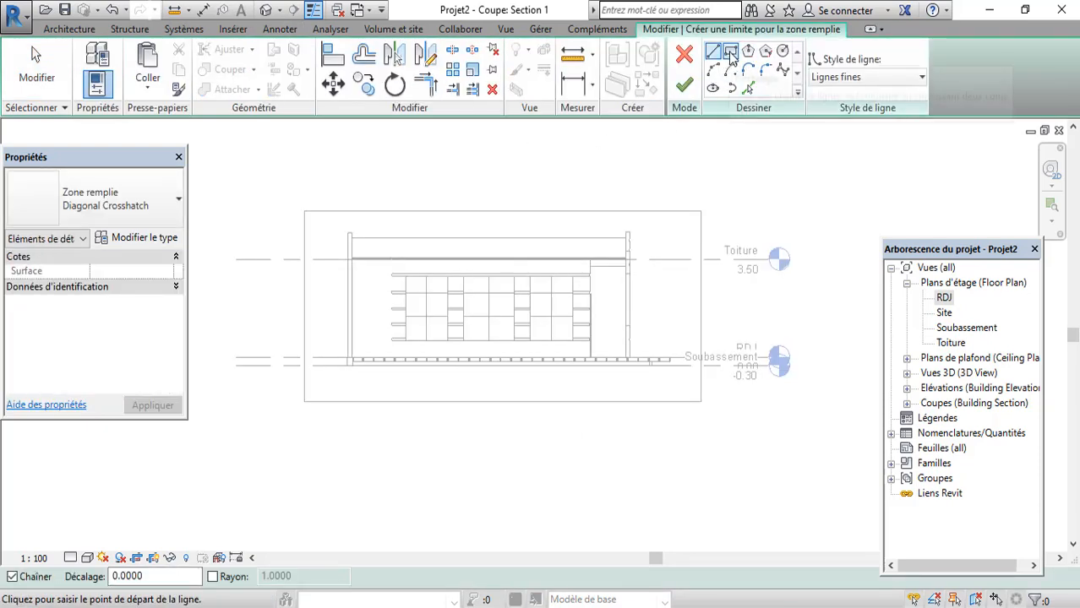
{"action": "scroll", "coordinate": [346, 376], "scroll_direction": "up", "scroll_amount": 3}
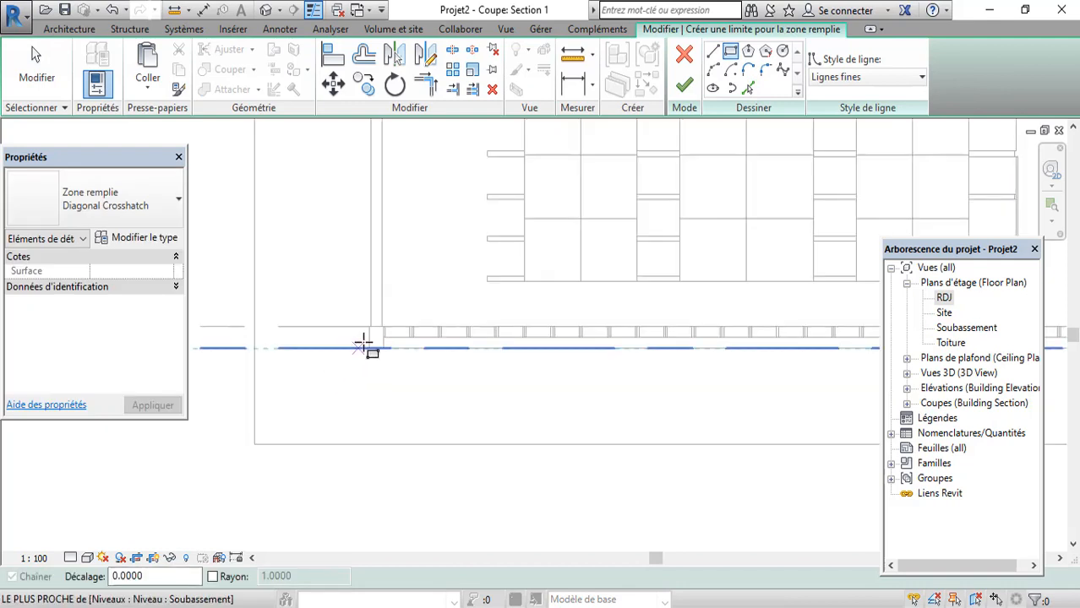
{"action": "left_click", "coordinate": [366, 347]}
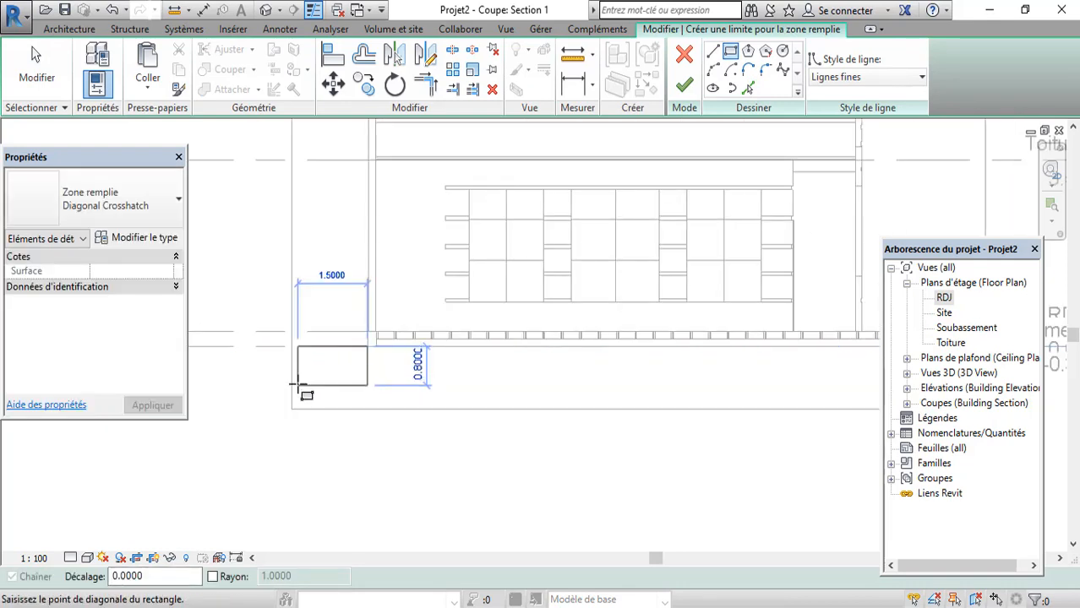
{"action": "scroll", "coordinate": [291, 399], "scroll_direction": "down", "scroll_amount": 2}
{"action": "left_click", "coordinate": [293, 403]}
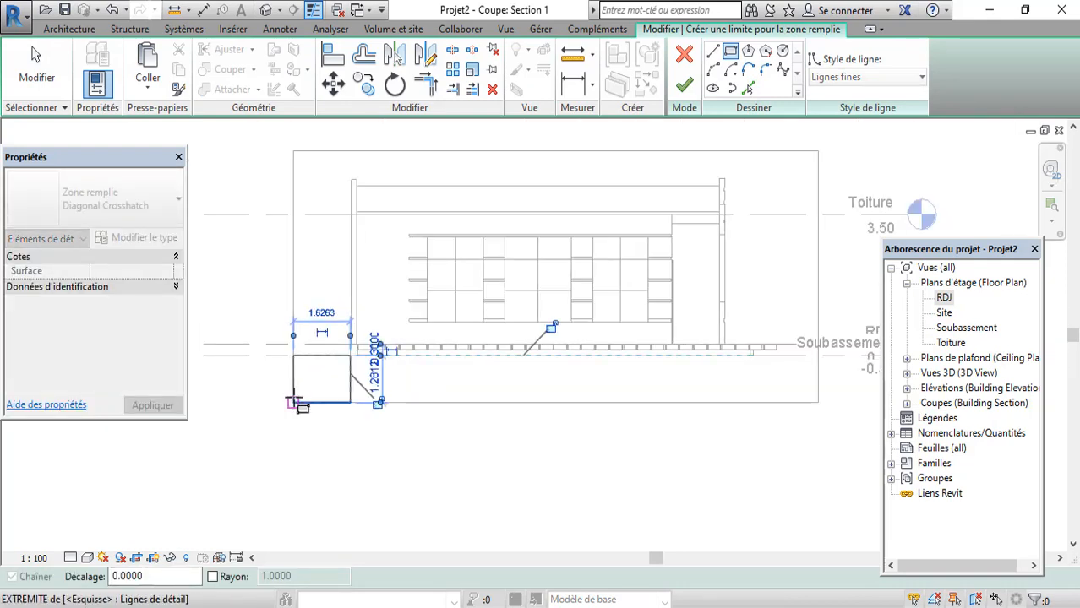
{"action": "key", "text": "Escape"}
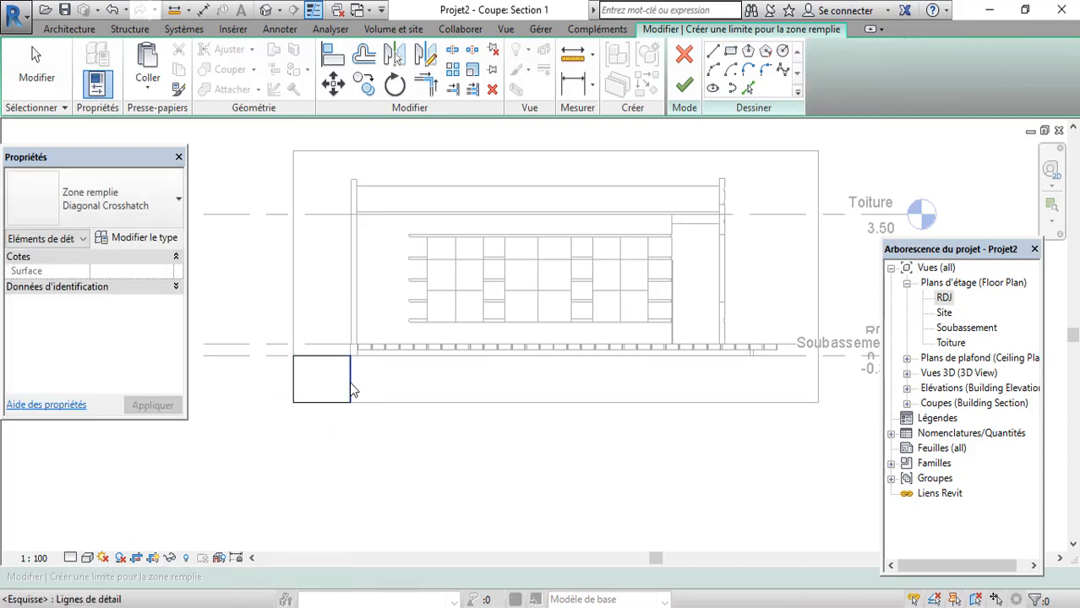
- Stretch the rectangle's right edge to the section frame's right boundary and finish the filled region
{"action": "left_click_drag", "start_coordinate": [351, 383], "coordinate": [817, 375]}
{"action": "left_click", "coordinate": [675, 499]}
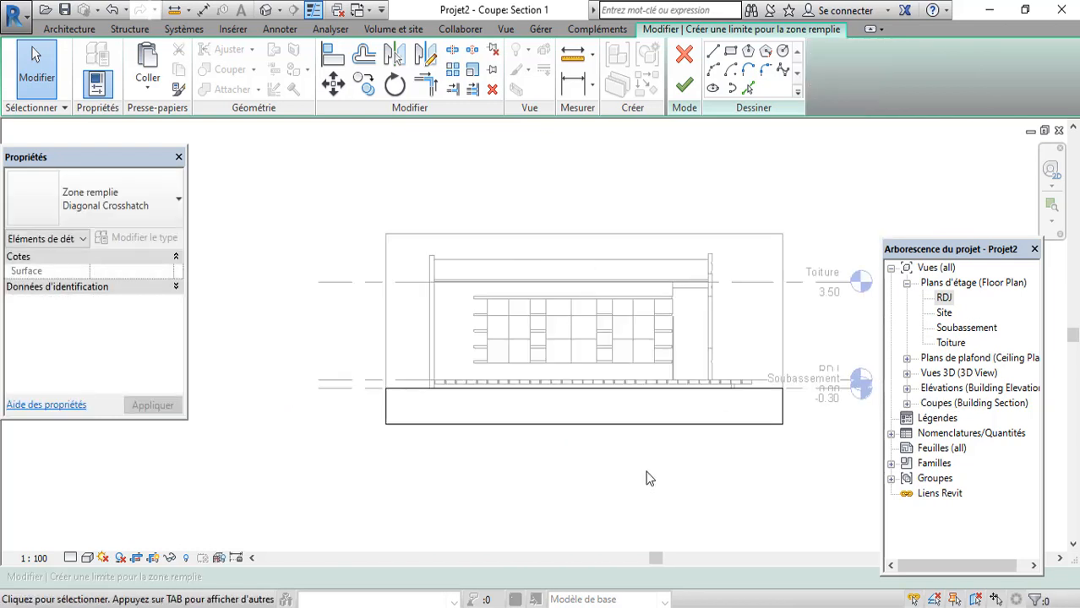
{"action": "scroll", "coordinate": [540, 217], "scroll_direction": "up", "scroll_amount": 1}
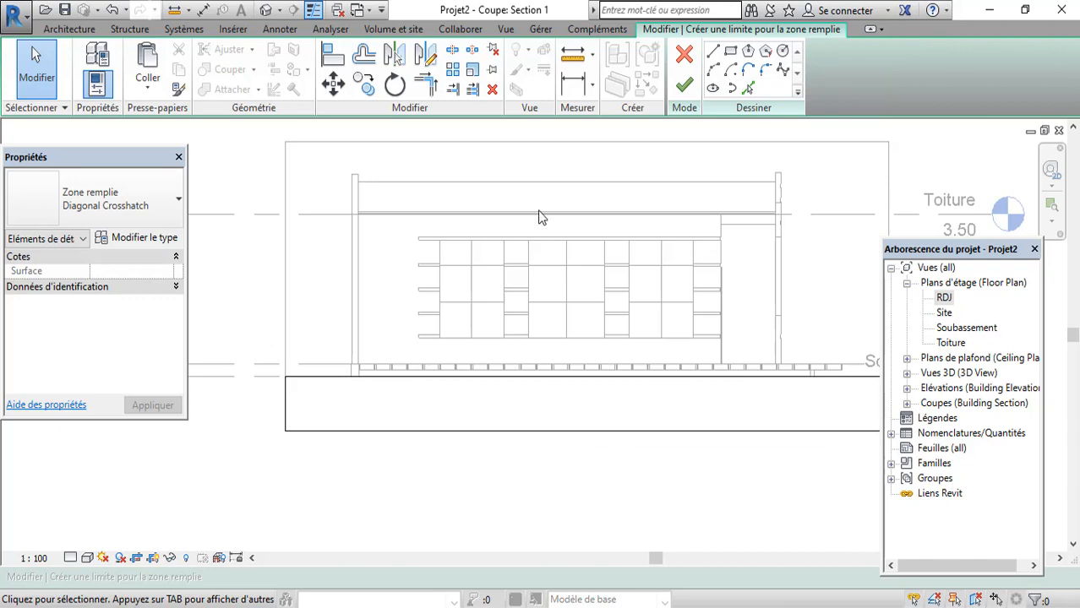
{"action": "left_click", "coordinate": [684, 85]}
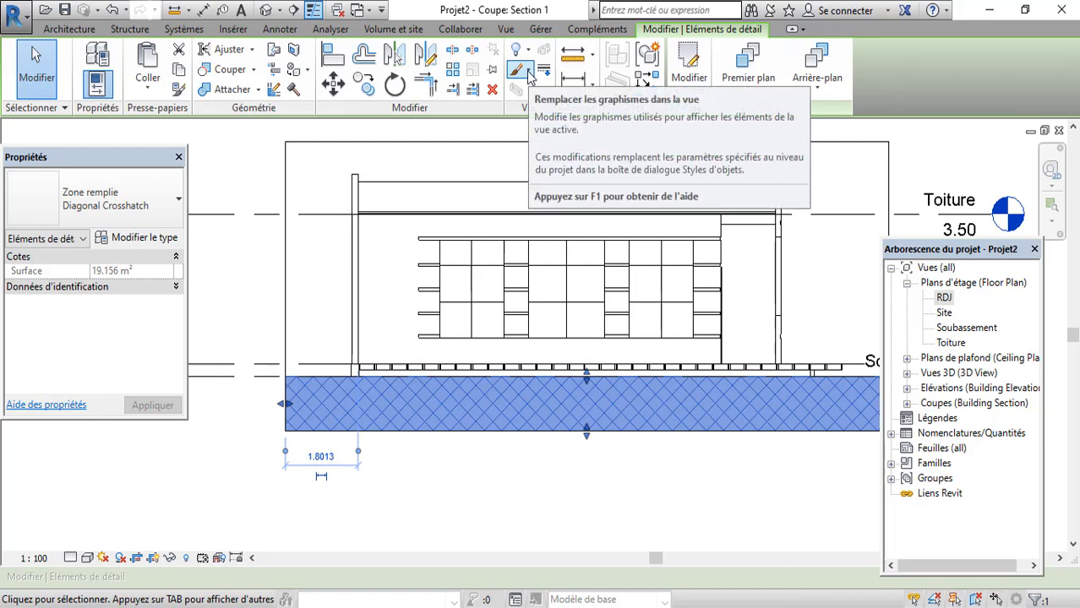
- Override the filled region's surface pattern with Earth for this view only, by element, and clear the selection
{"action": "left_click", "coordinate": [529, 74]}
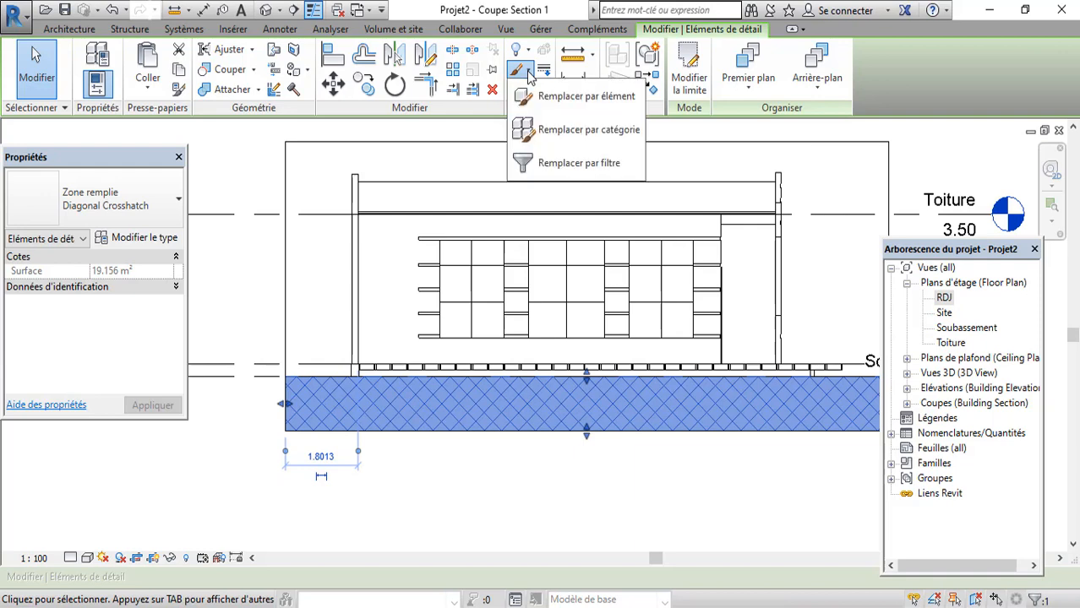
{"action": "left_click", "coordinate": [564, 100]}
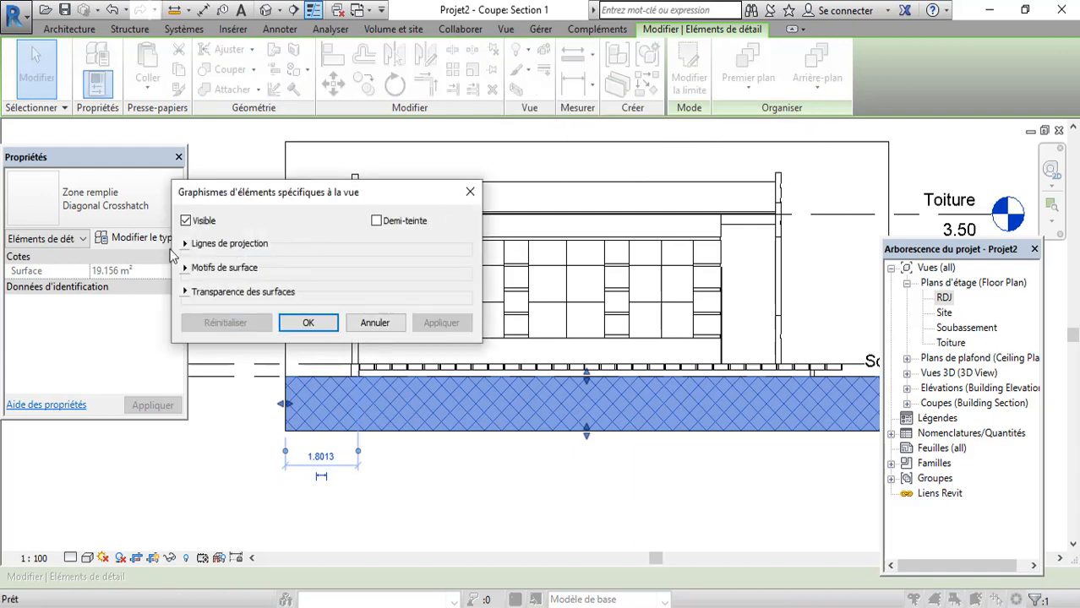
{"action": "left_click", "coordinate": [184, 268]}
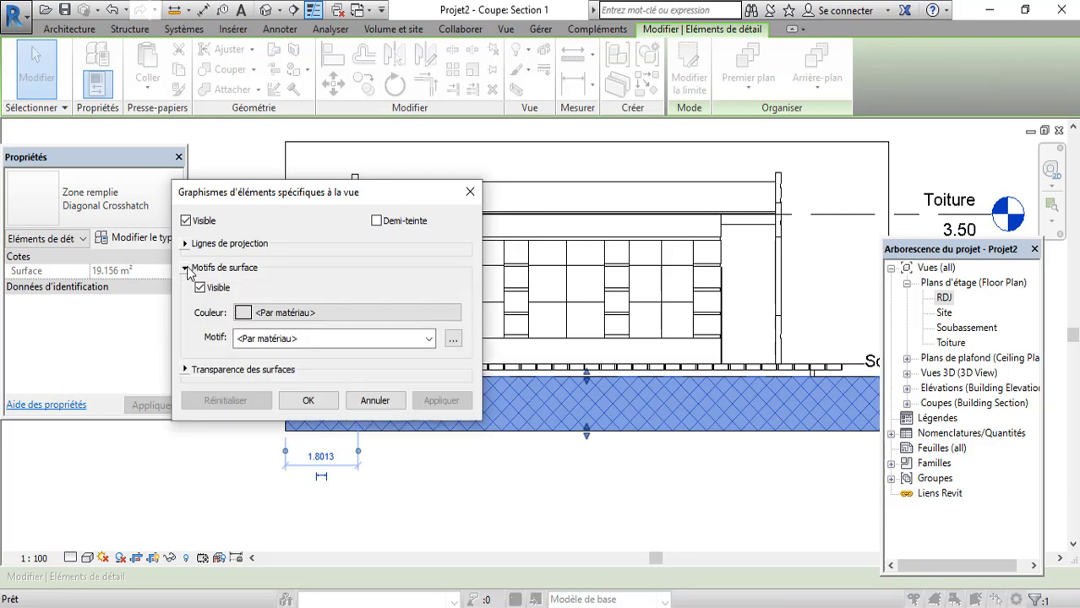
{"action": "left_click", "coordinate": [453, 340]}
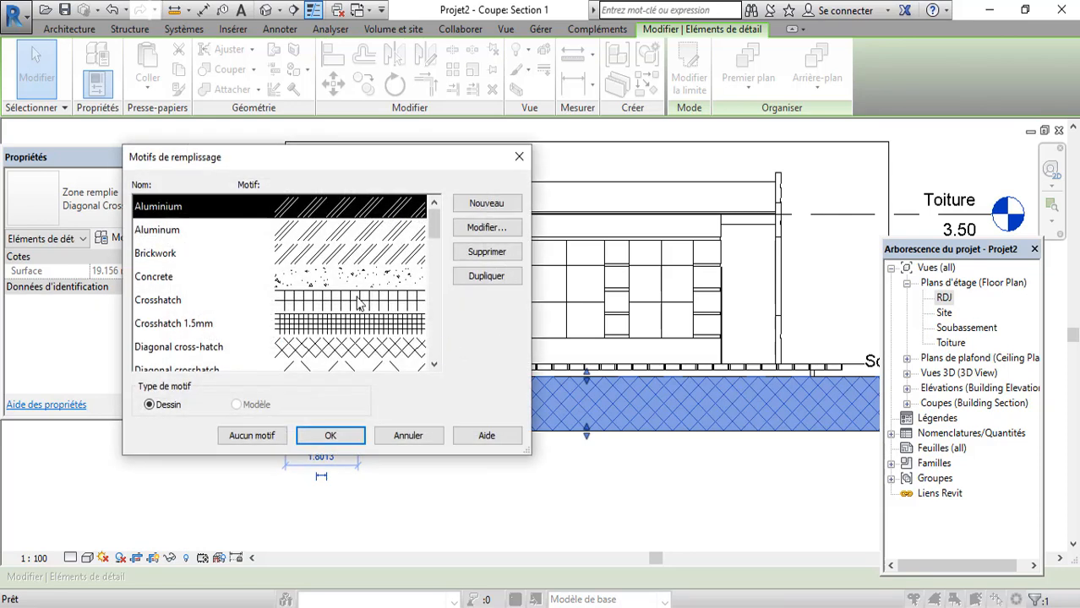
{"action": "scroll", "coordinate": [352, 293], "scroll_direction": "down", "scroll_amount": 5}
{"action": "scroll", "coordinate": [352, 293], "scroll_direction": "up", "scroll_amount": 1}
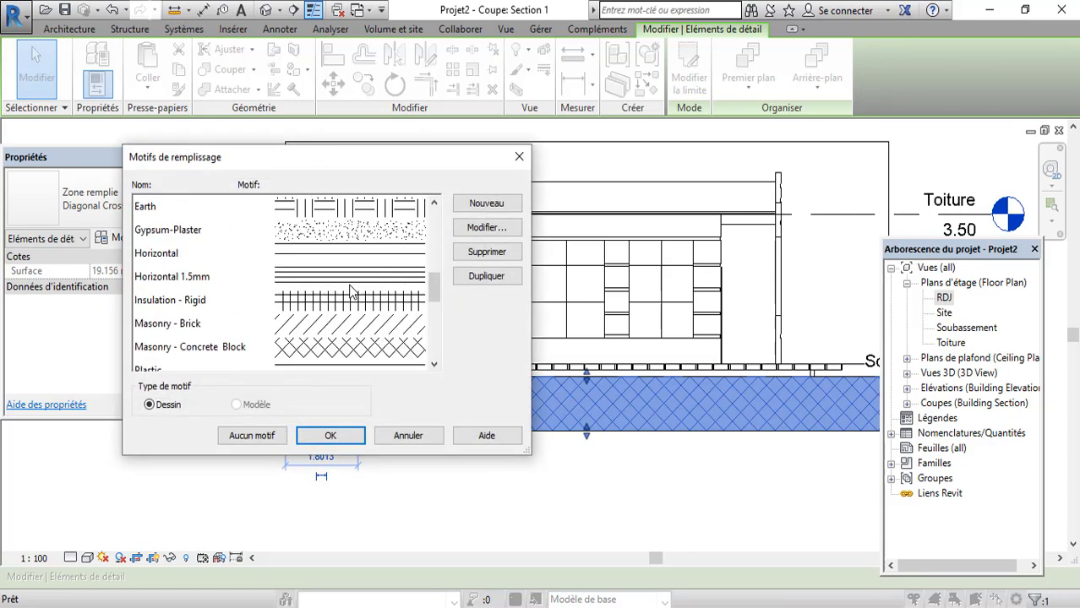
{"action": "scroll", "coordinate": [352, 294], "scroll_direction": "up", "scroll_amount": 1}
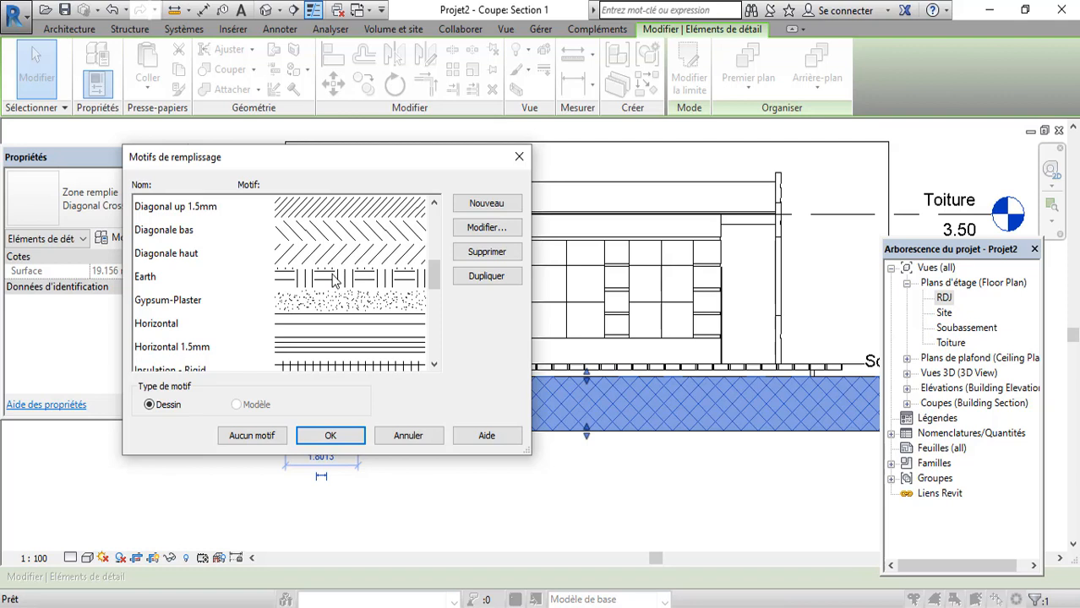
{"action": "left_click", "coordinate": [327, 279]}
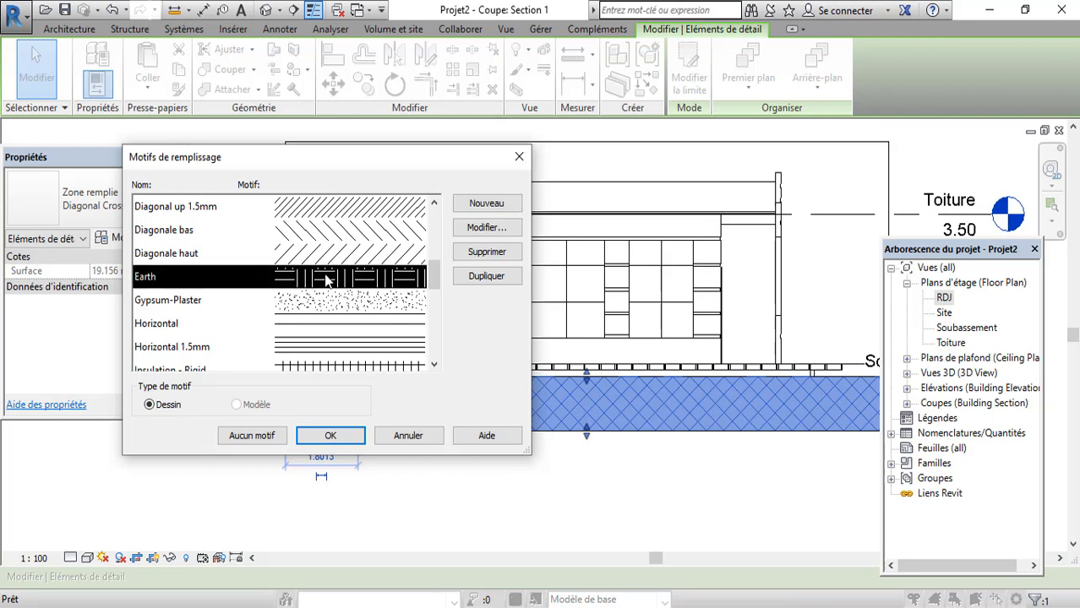
{"action": "left_click", "coordinate": [335, 435]}
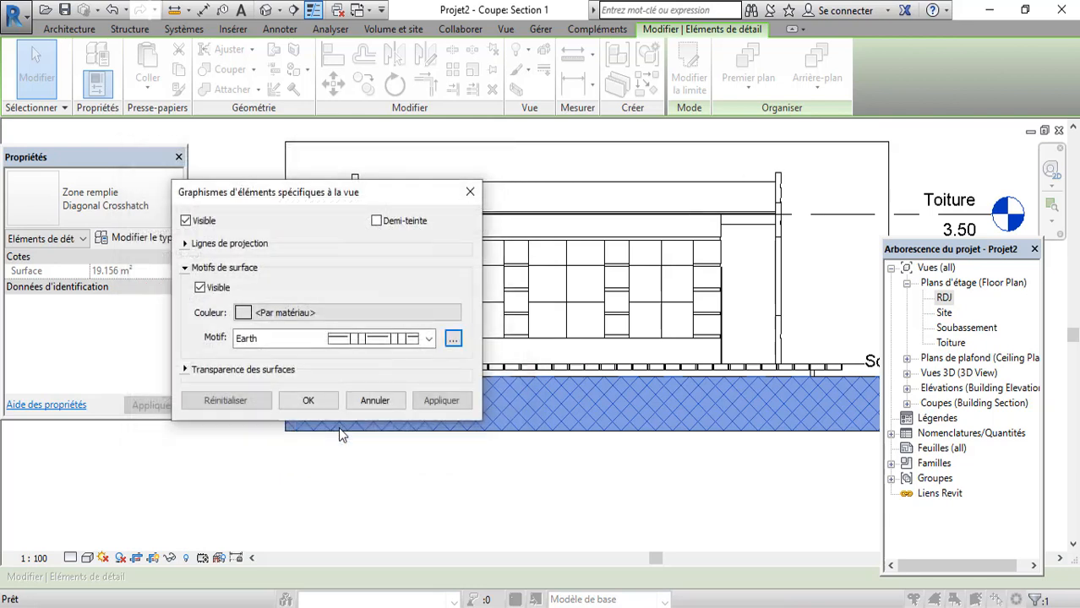
{"action": "left_click", "coordinate": [441, 400]}
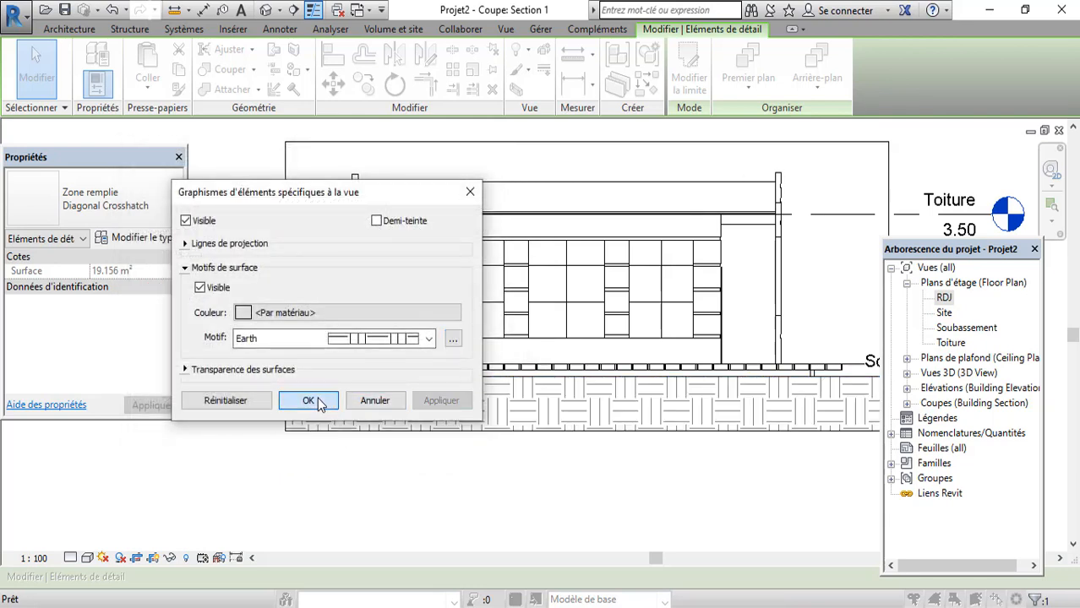
{"action": "left_click", "coordinate": [312, 401]}
{"action": "scroll", "coordinate": [389, 308], "scroll_direction": "down", "scroll_amount": 2}
{"action": "key", "text": "Escape"}
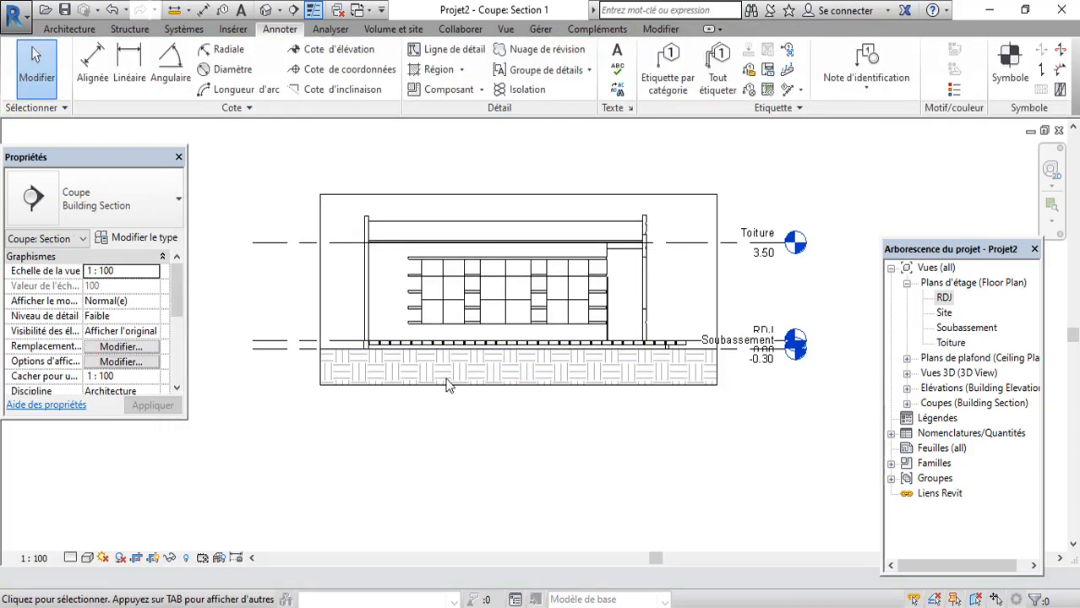
{"action": "scroll", "coordinate": [440, 391], "scroll_direction": "down", "scroll_amount": 2}
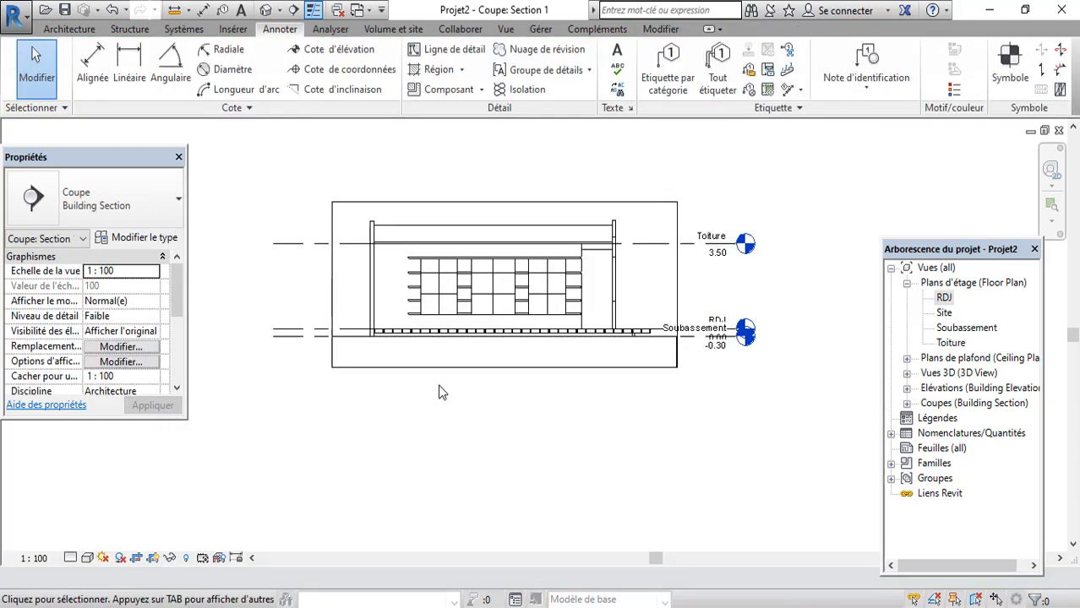
{"action": "scroll", "coordinate": [440, 389], "scroll_direction": "down", "scroll_amount": 2}
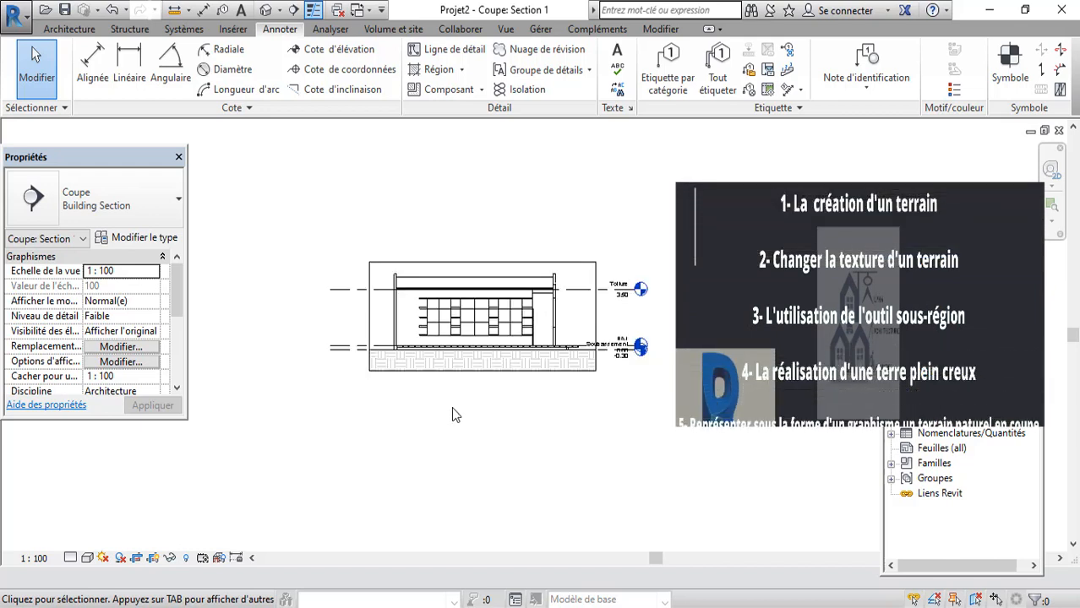
{"action": "scroll", "coordinate": [454, 414], "scroll_direction": "down", "scroll_amount": 2}
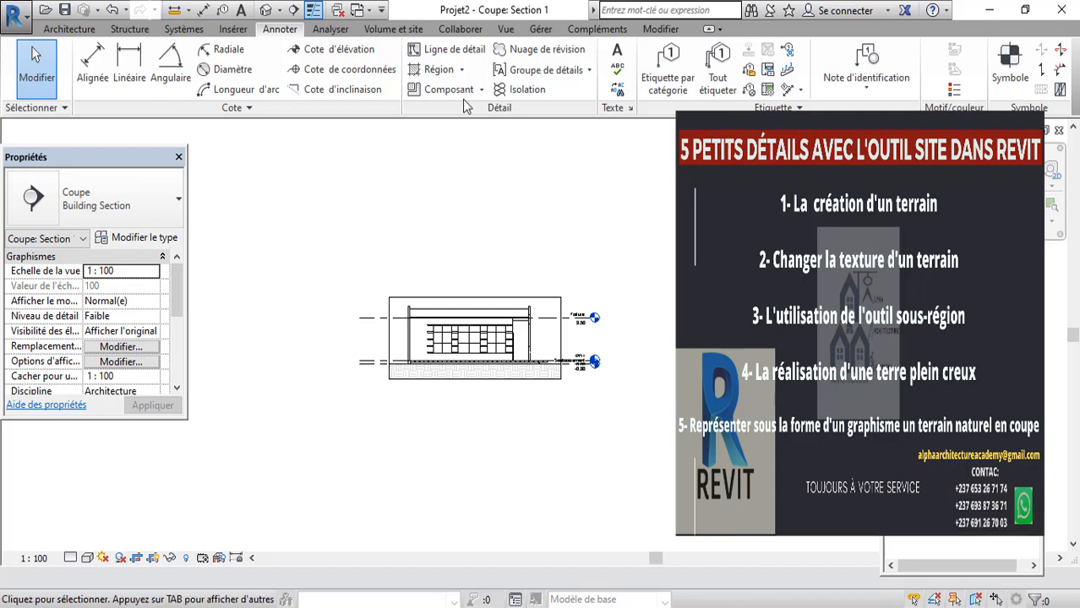
{"action": "left_click", "coordinate": [59, 28]}
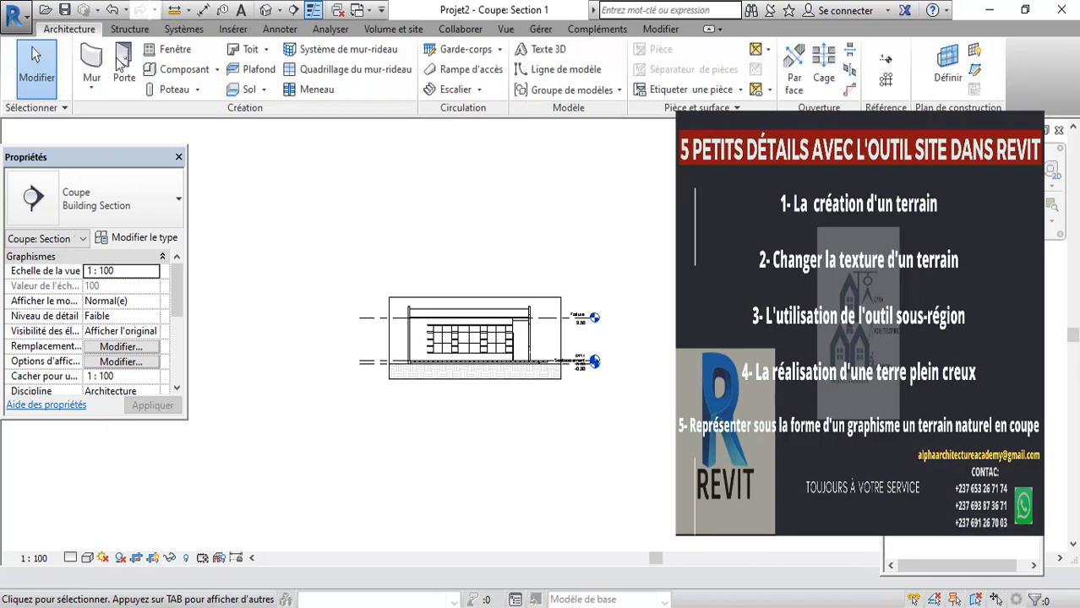
{"action": "right_click", "coordinate": [337, 193]}
{"action": "left_click", "coordinate": [363, 204]}
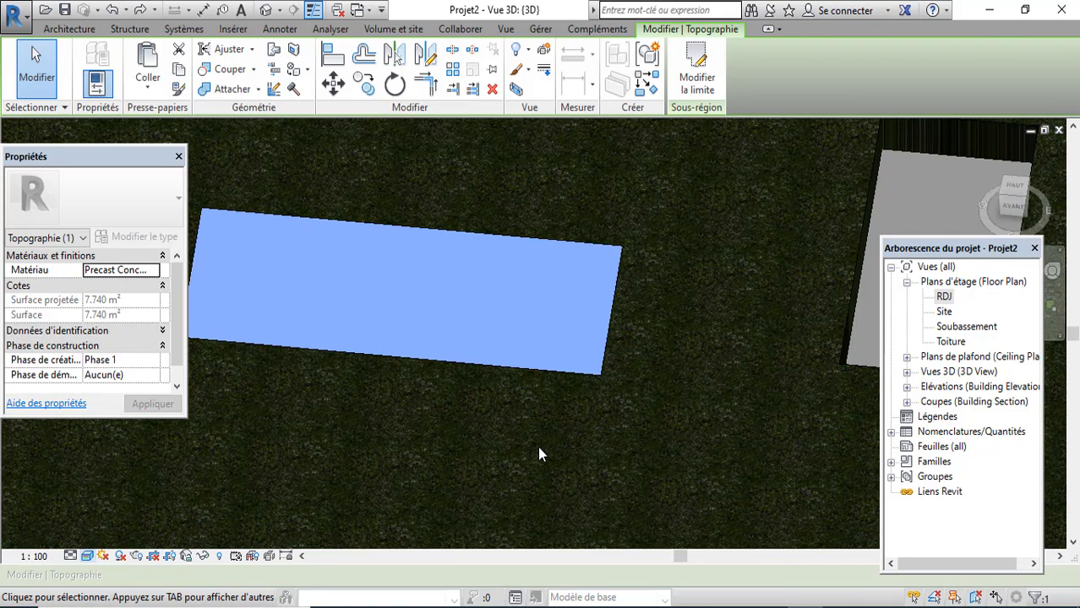
- Deselect the entrance sub-region and review the terrain, sub-region and building pad in the 3D view
{"action": "scroll", "coordinate": [541, 440], "scroll_direction": "down", "scroll_amount": 6}
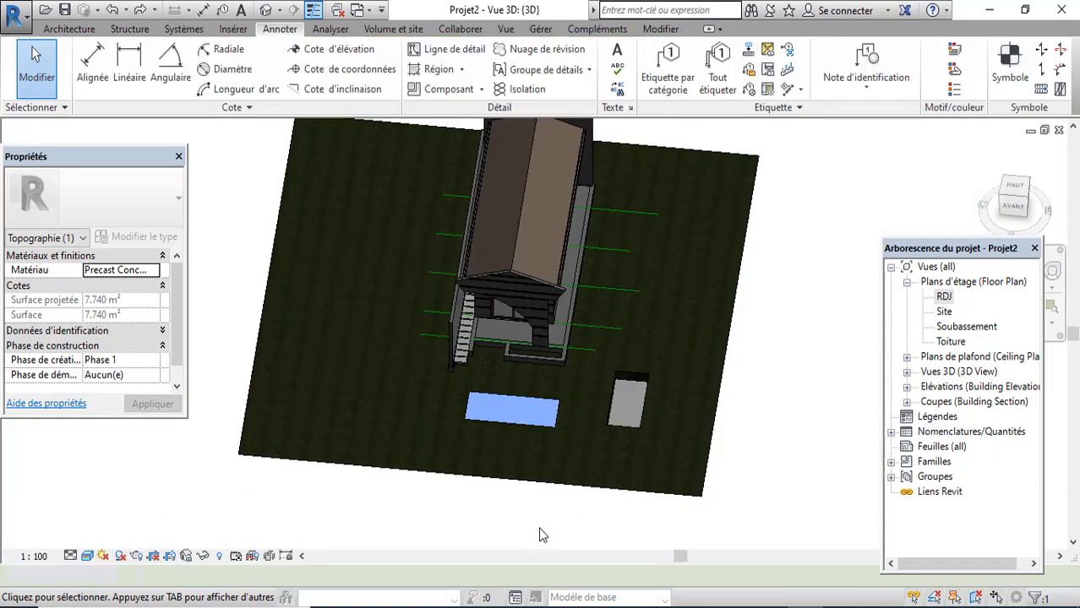
{"action": "left_click", "coordinate": [542, 534]}
{"action": "scroll", "coordinate": [448, 410], "scroll_direction": "up", "scroll_amount": 5}
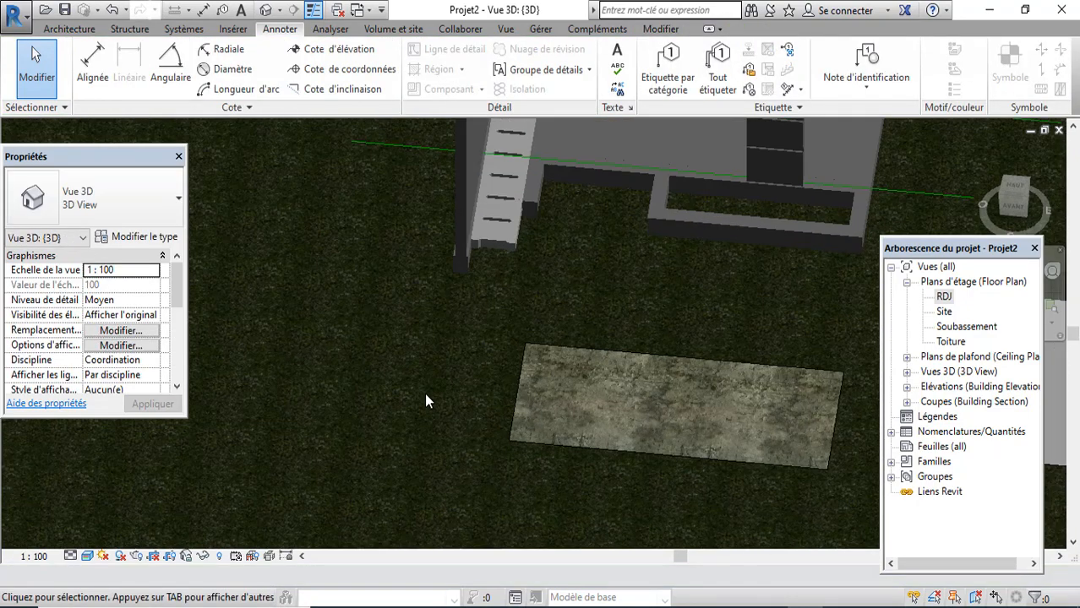
{"action": "scroll", "coordinate": [424, 393], "scroll_direction": "down", "scroll_amount": 2}
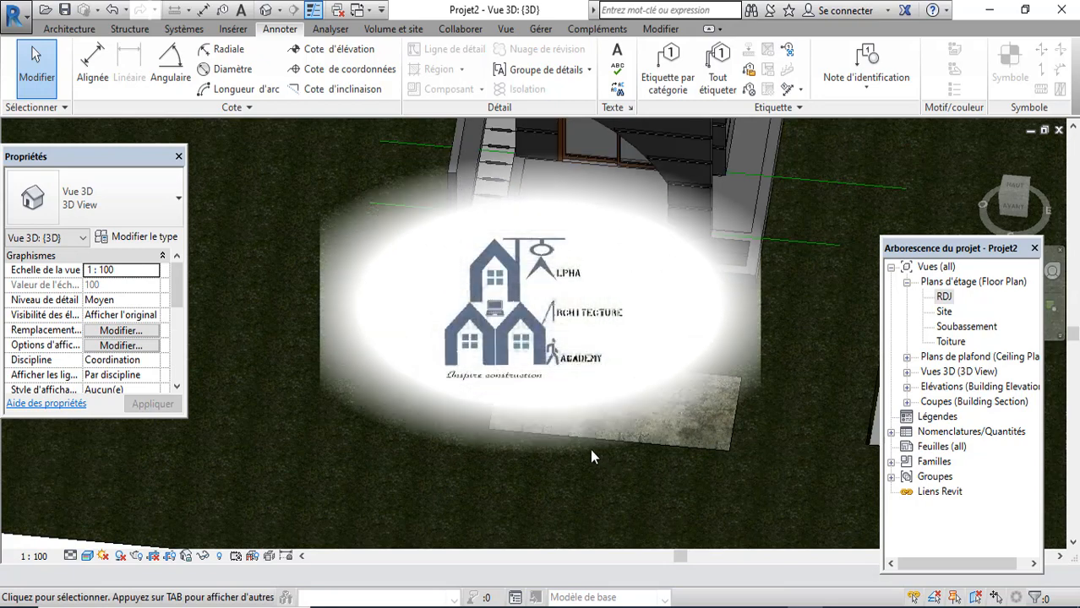
{"action": "scroll", "coordinate": [592, 414], "scroll_direction": "down", "scroll_amount": 5}
{"action": "scroll", "coordinate": [621, 401], "scroll_direction": "up", "scroll_amount": 4}
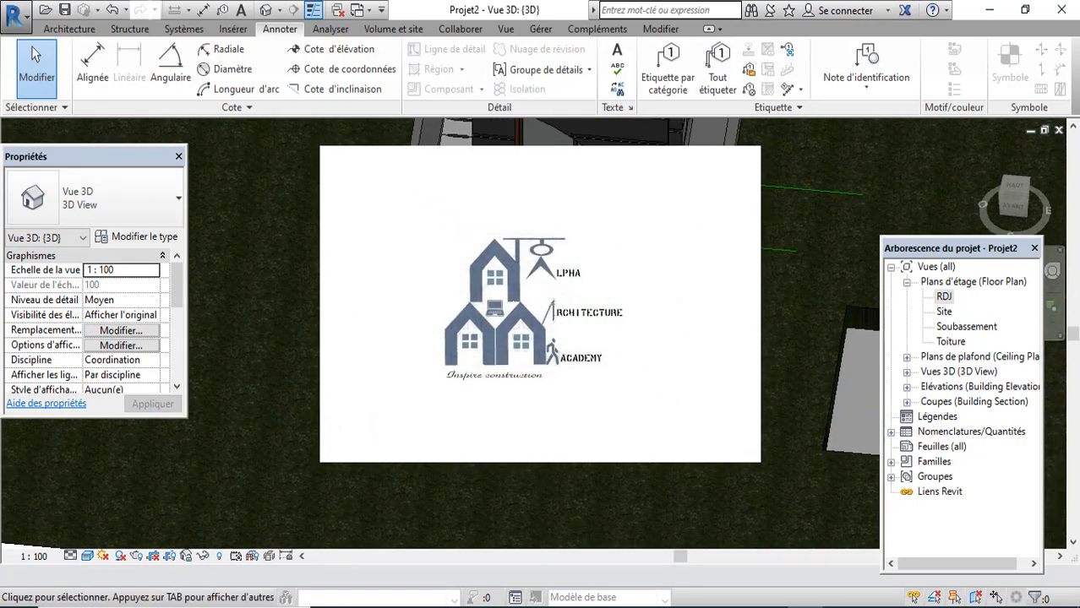